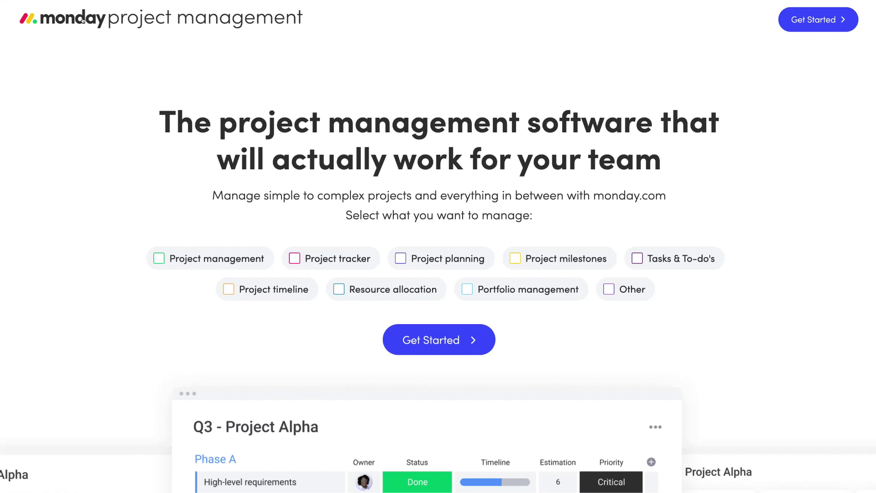
Bring up the project management pricing page with the Individual, Basic, Standard, Pro and Enterprise plans
left_click(83, 20)
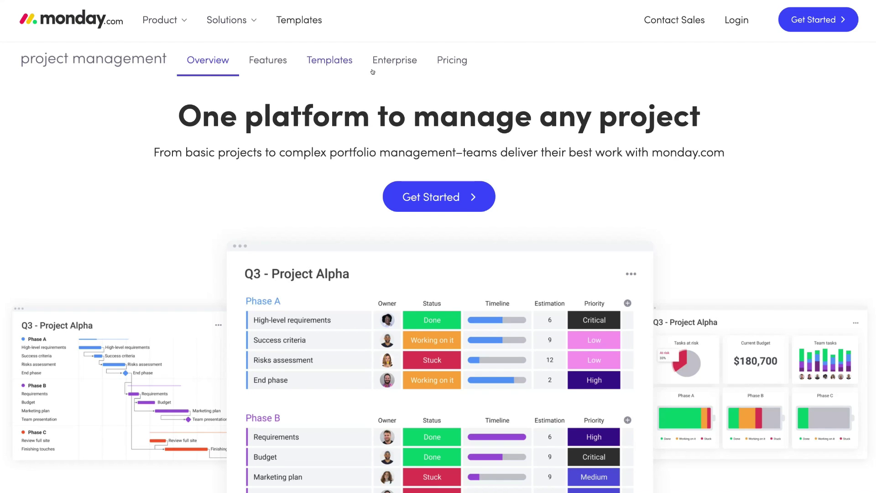
left_click(443, 61)
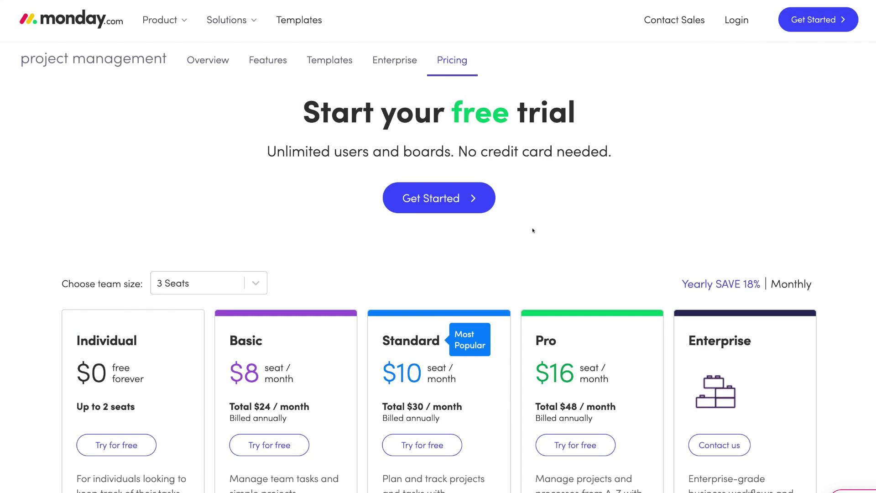
scroll(397, 286, "down", 5)
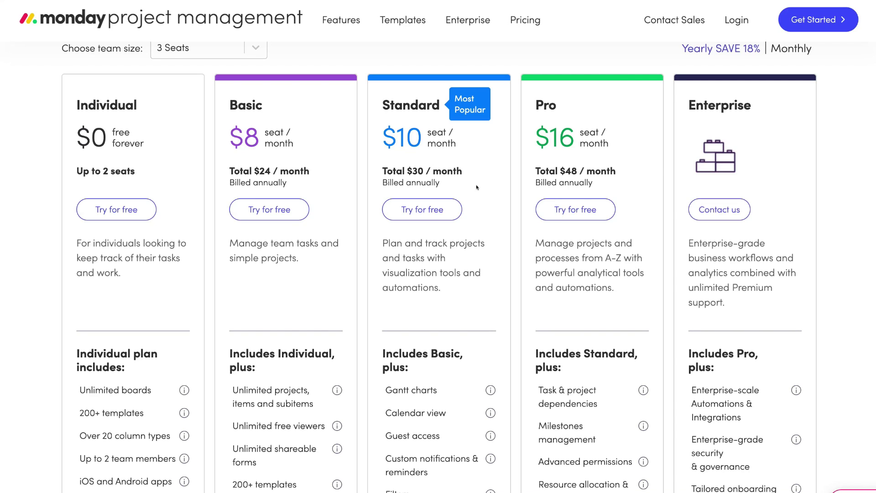
scroll(477, 188, "up", 1)
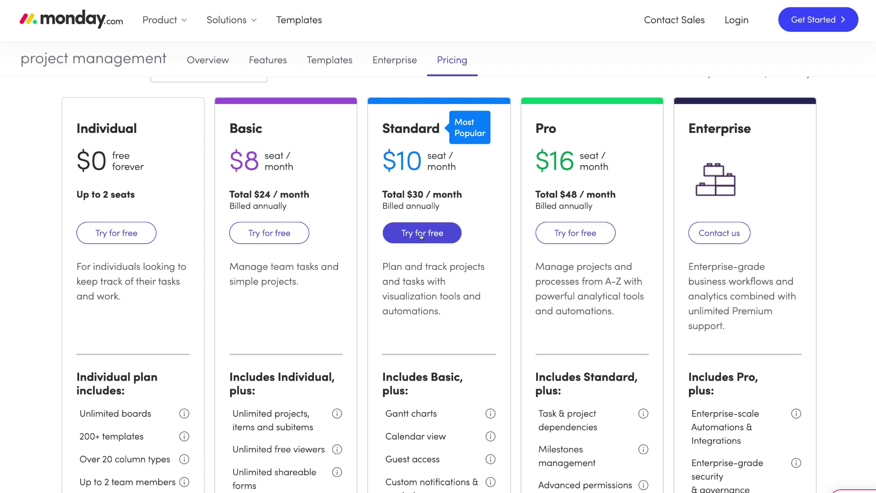
Begin a free trial of the Standard plan, reaching the invite-teammates step
left_click(424, 236)
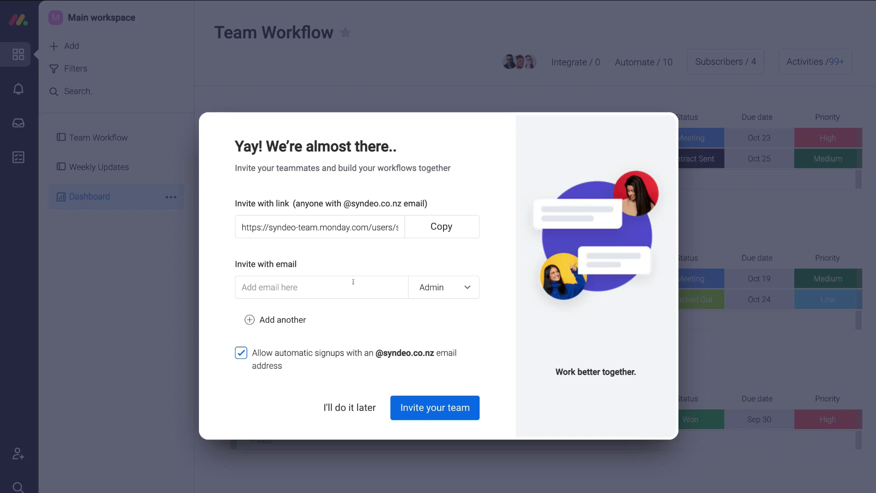
Skip inviting teammates and dismiss the Template center, landing on the Start from scratch board
left_click(346, 412)
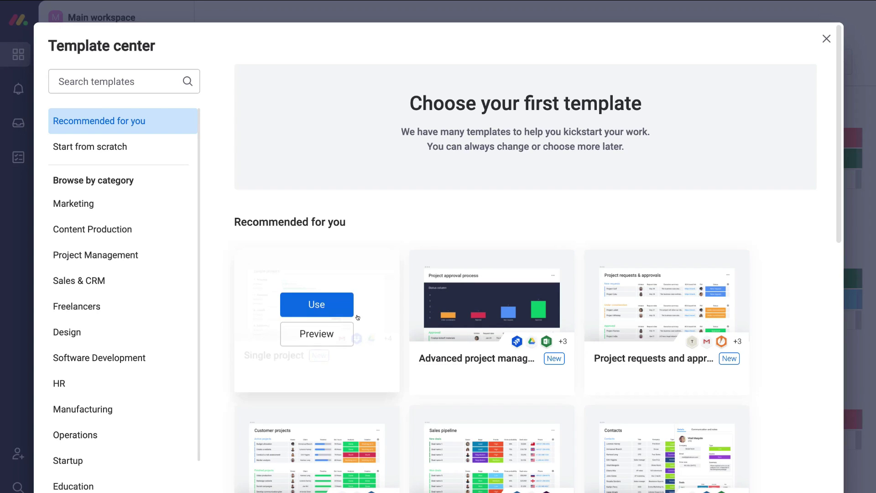
mouse_move(662, 267)
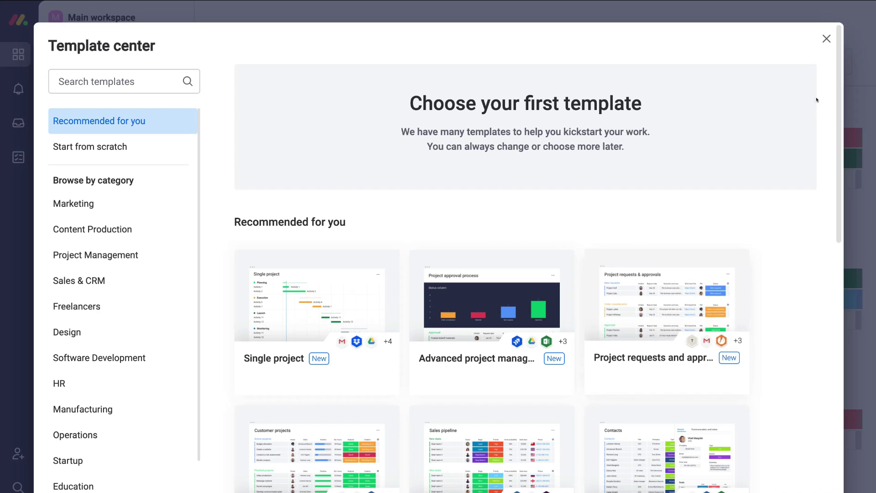
left_click(822, 36)
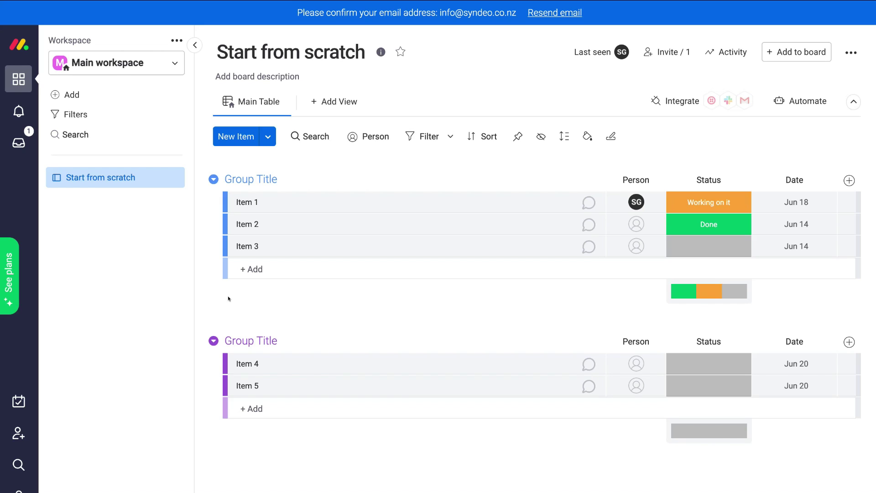
Switch to Main workspace from the sidebar workspace list to see its overview page
left_click(115, 65)
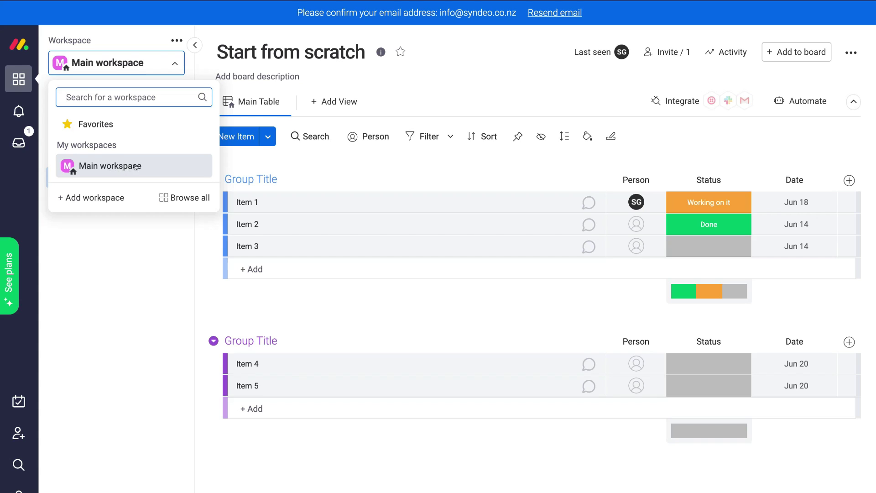
left_click(94, 163)
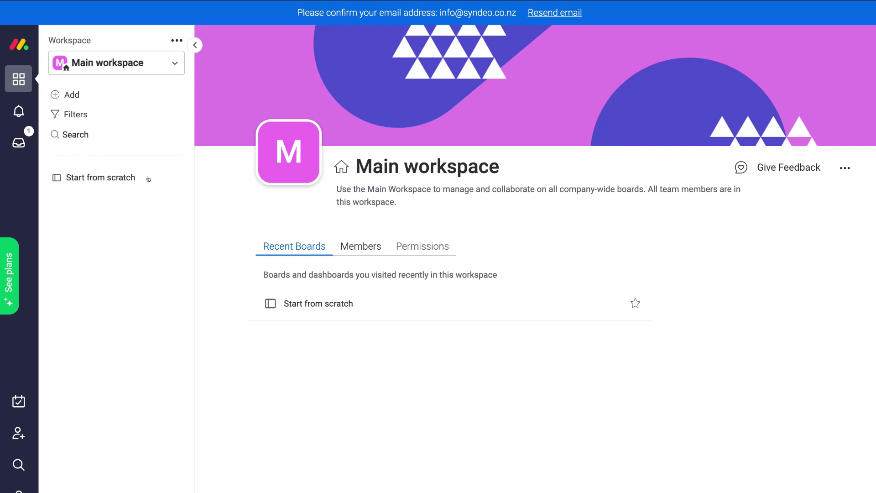
mouse_move(72, 178)
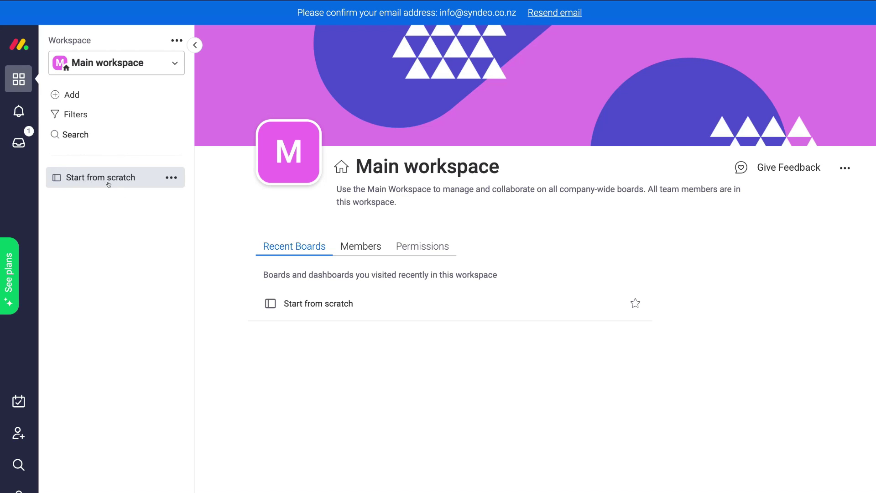
Delete the Start from scratch board from the sidebar, leaving Main workspace with 0 boards
left_click(168, 177)
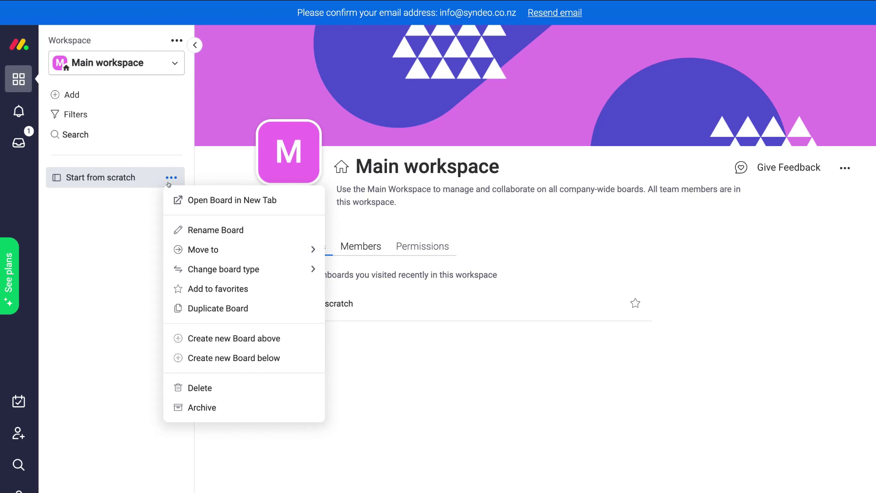
left_click(218, 390)
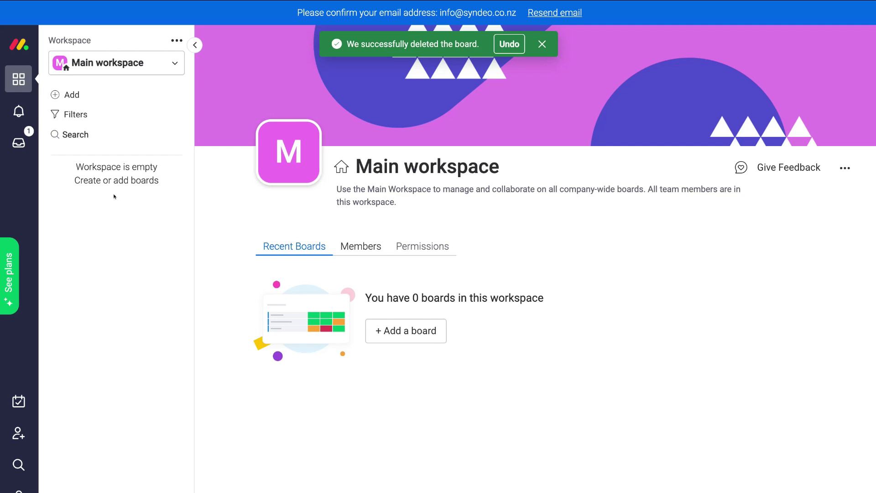
Create a new folder named 'CLIENT A' in Main workspace
left_click(101, 98)
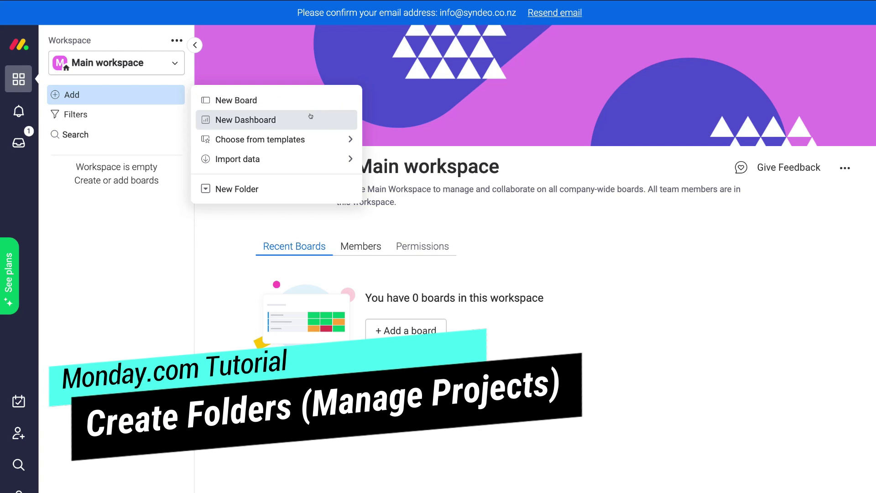
mouse_move(273, 162)
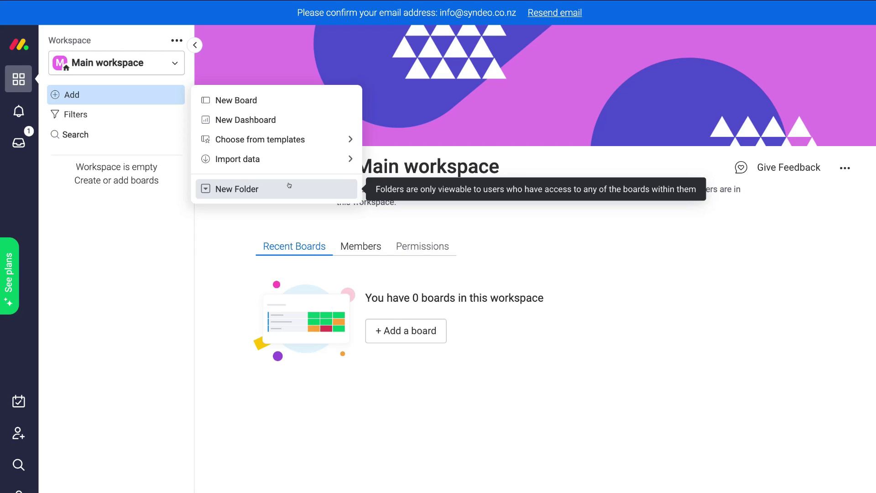
left_click(284, 187)
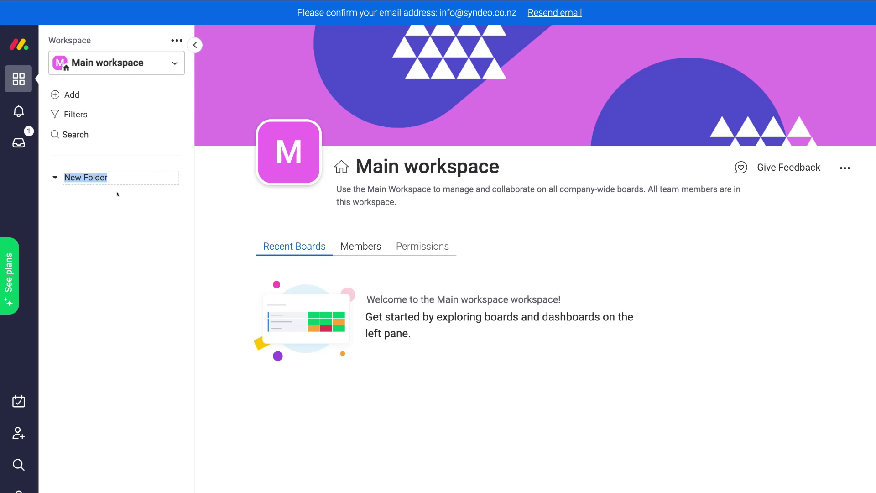
type("CLIENT A")
key("Return")
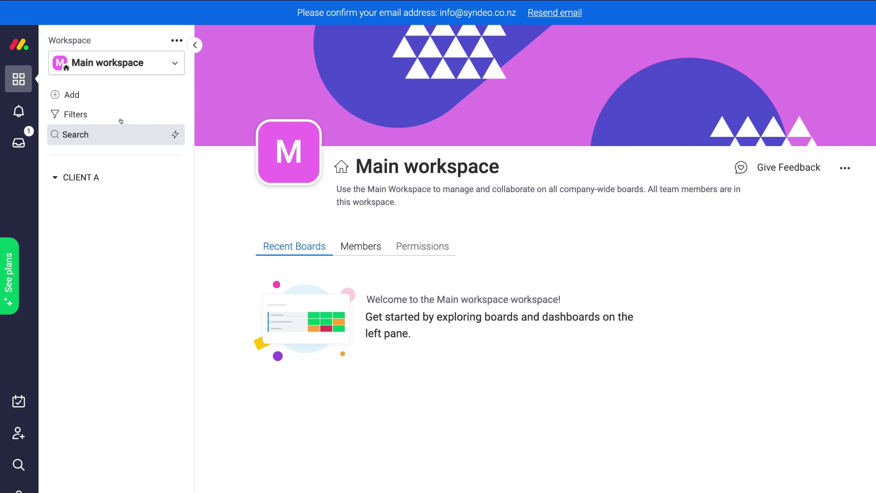
Create a second folder named 'Sales CRM' beneath CLIENT A
left_click(85, 99)
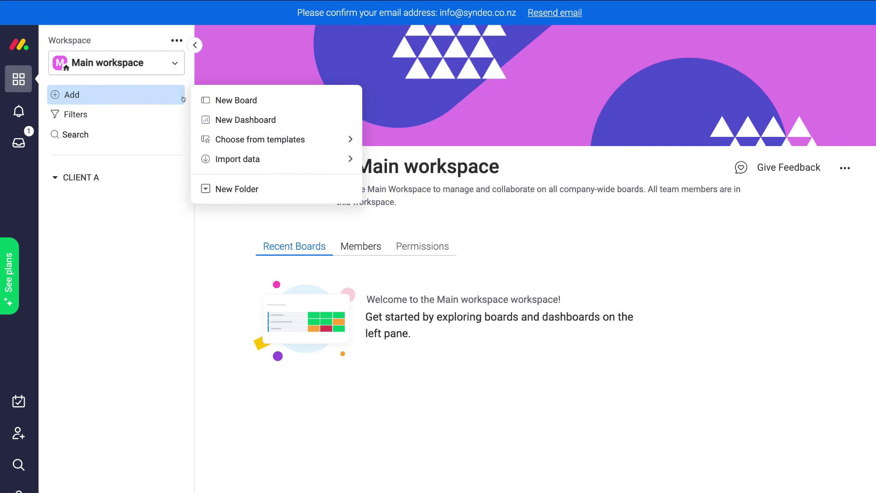
left_click(224, 188)
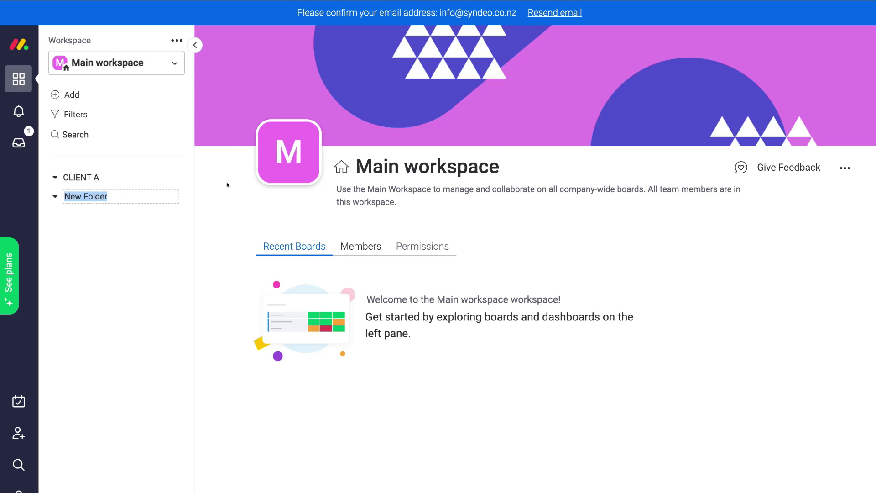
type("Sales CRM")
left_click(134, 216)
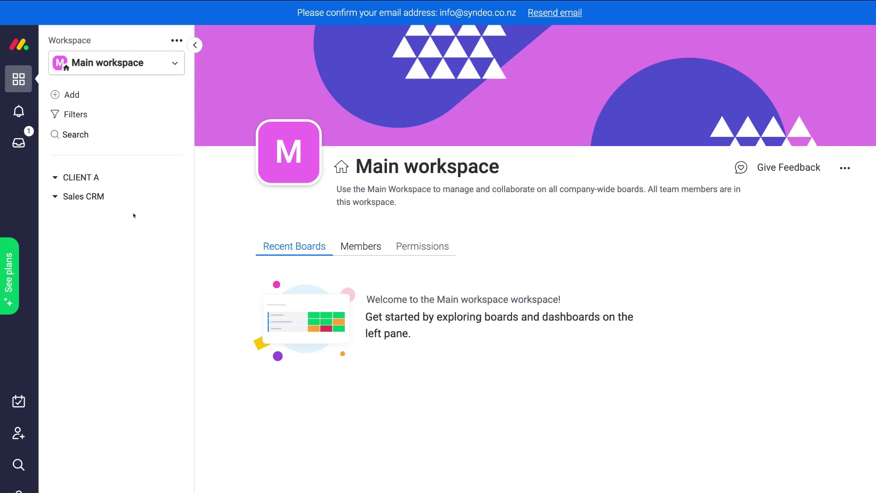
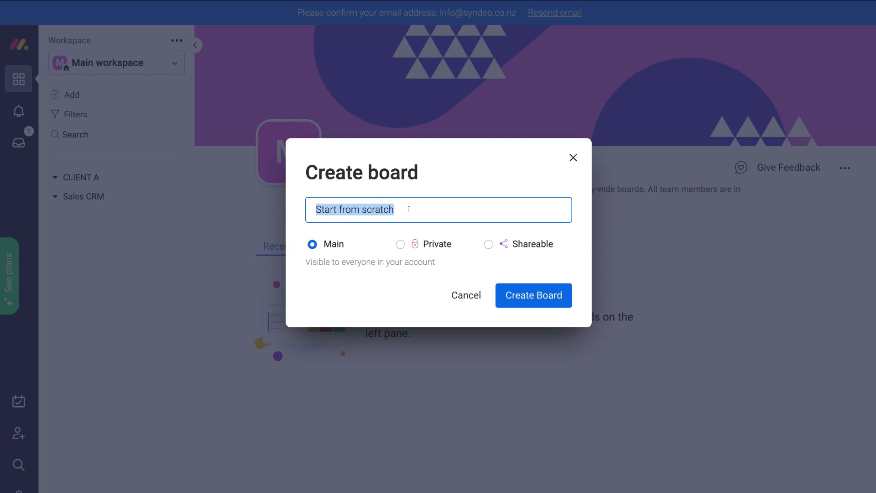
Name the board 'Client A - Web Design Project', compare Private and Shareable, then create it as Main
type("Client A - Web Design Project")
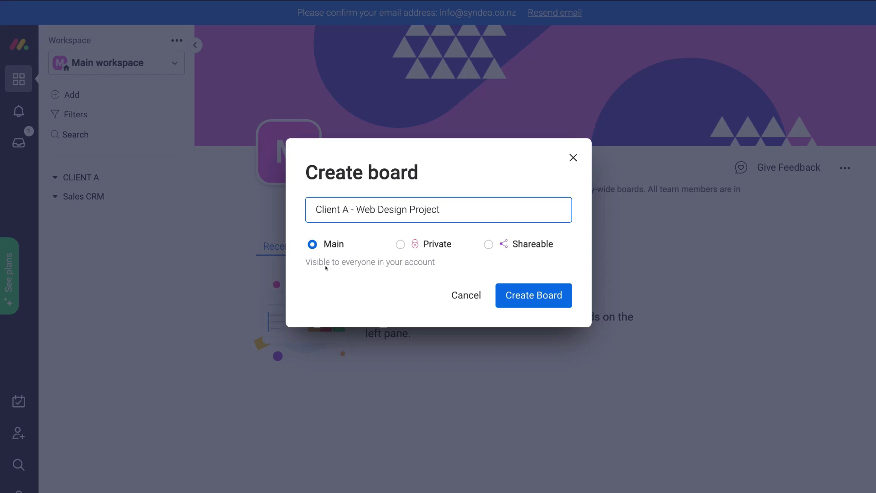
left_click(401, 245)
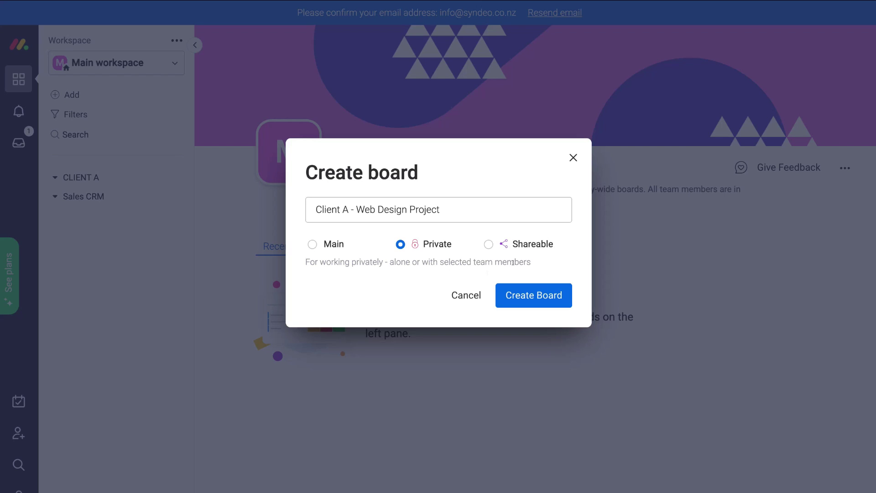
left_click(489, 245)
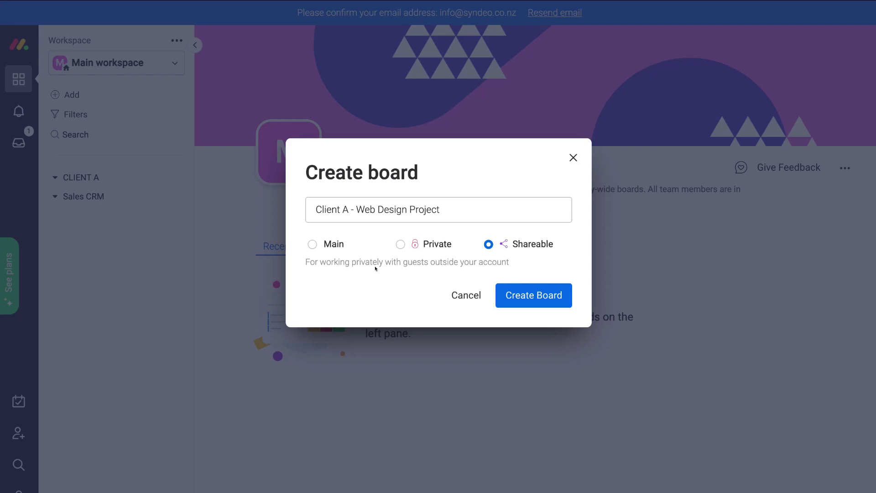
left_click(311, 244)
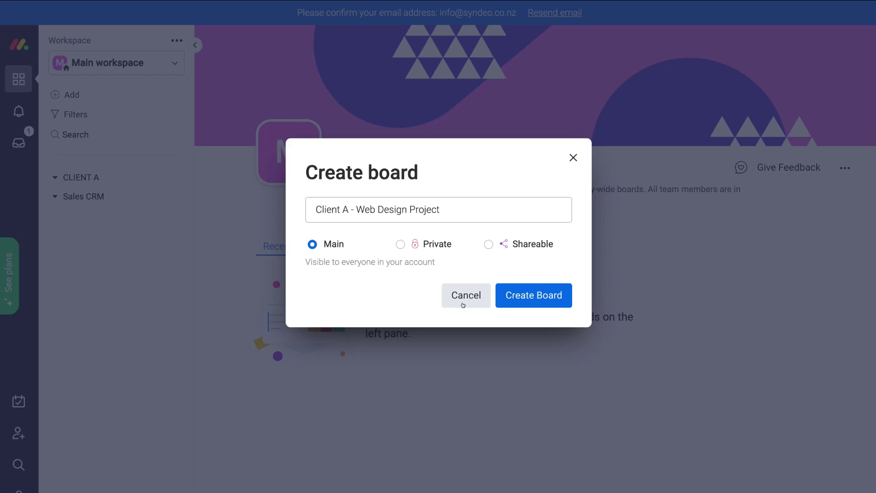
left_click(537, 303)
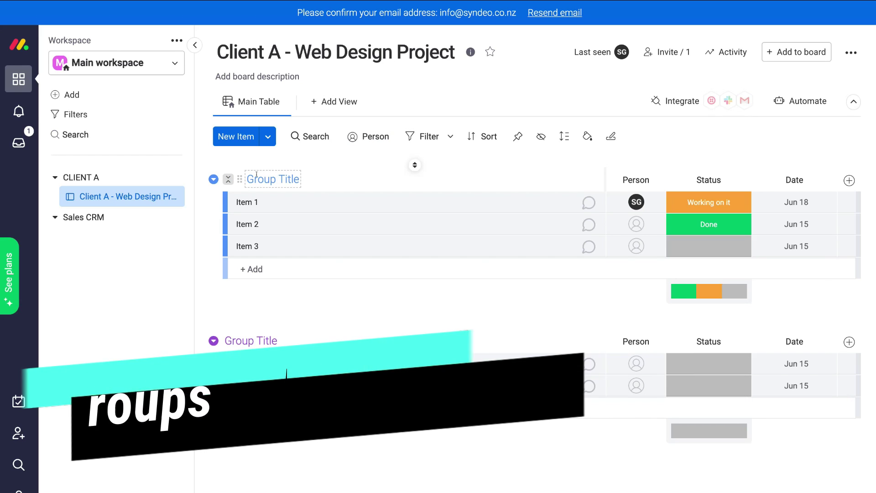
Rename the groups 'Client Requirements' and 'In Progress', and add an empty New Group on top
left_click(289, 175)
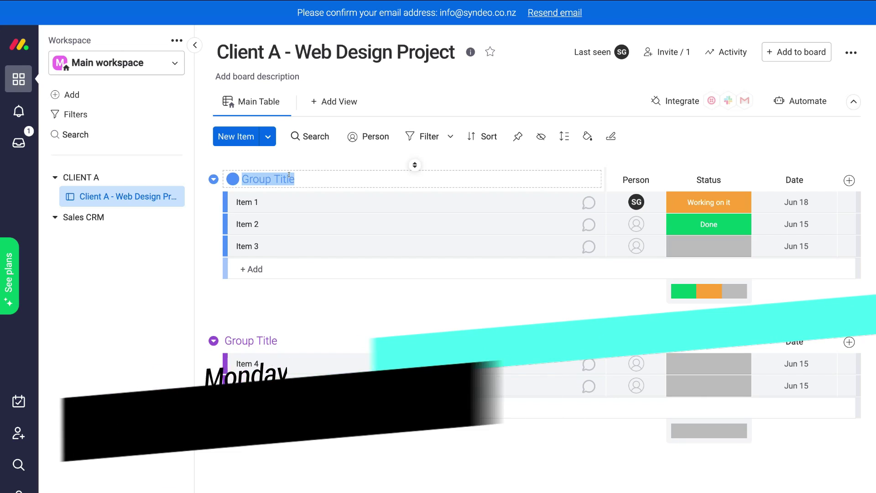
type("Client Requirements")
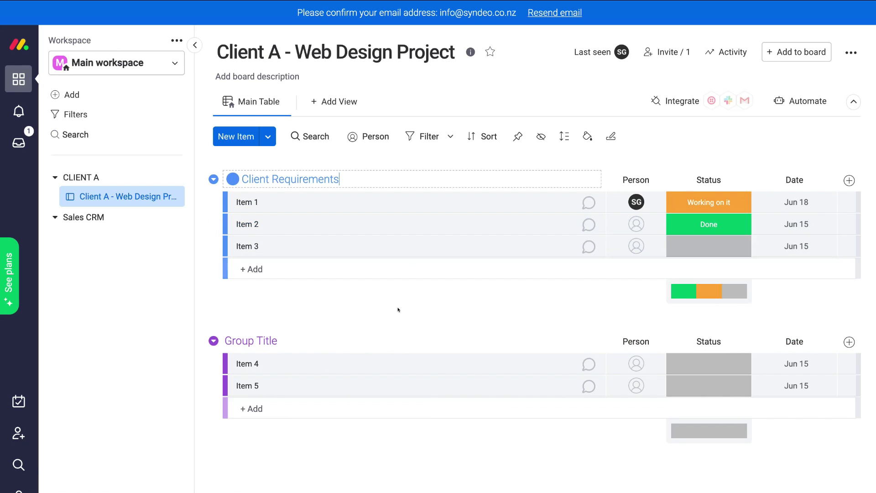
left_click(297, 341)
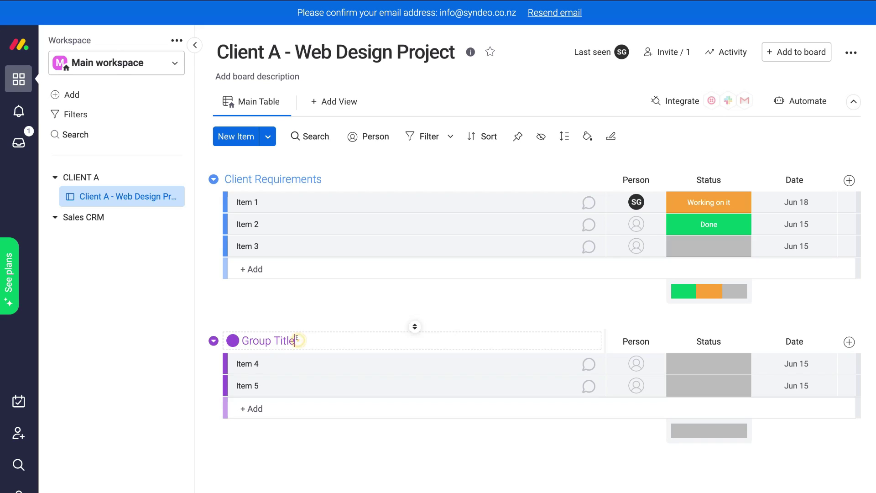
type("In Progress")
key("Return")
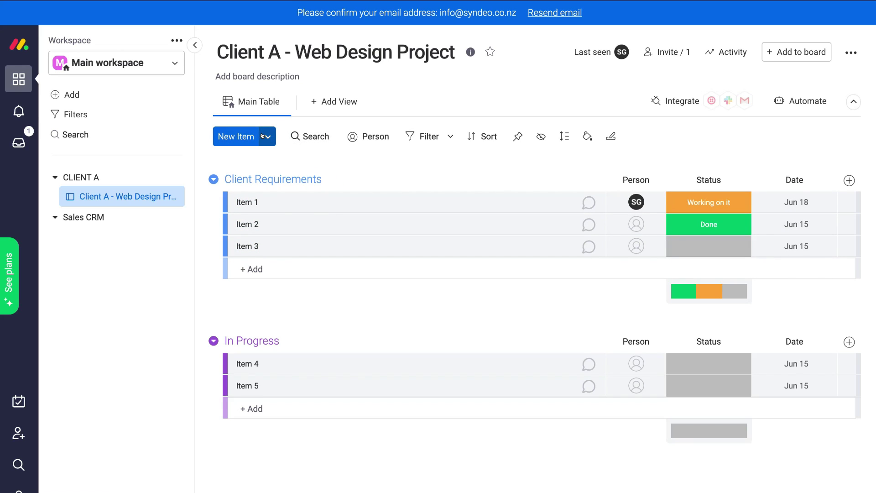
left_click(263, 136)
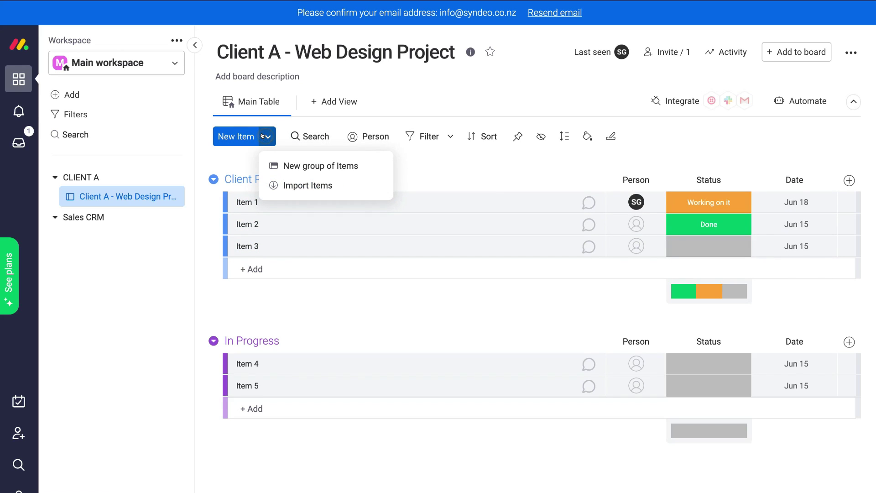
left_click(333, 166)
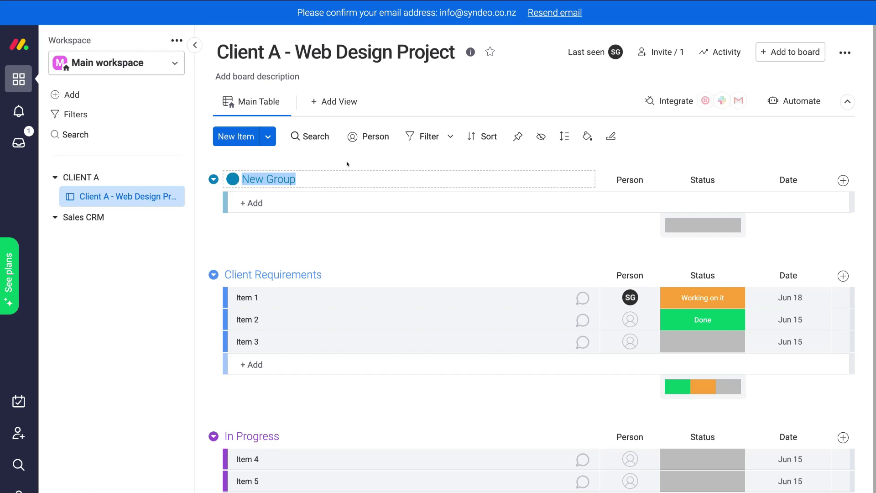
Add another group and name the new groups 'Testing' and 'Executed/Completed'
left_click(264, 143)
left_click(309, 161)
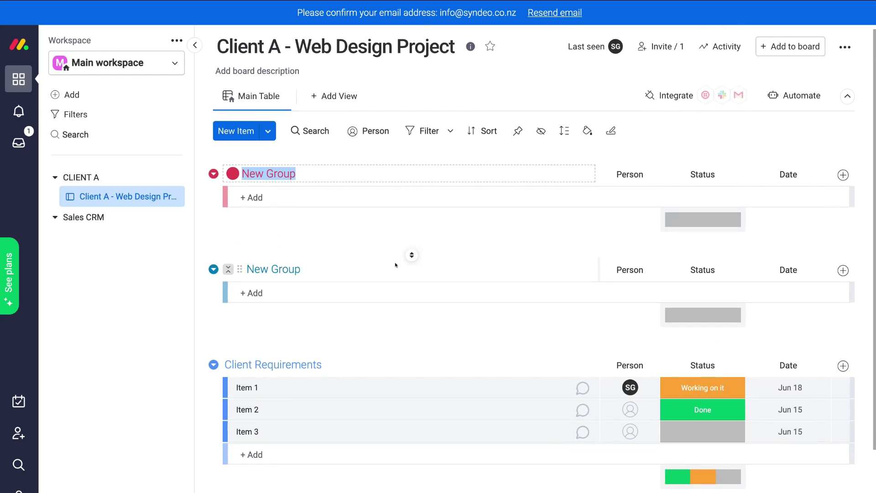
scroll(395, 265, "down", 2)
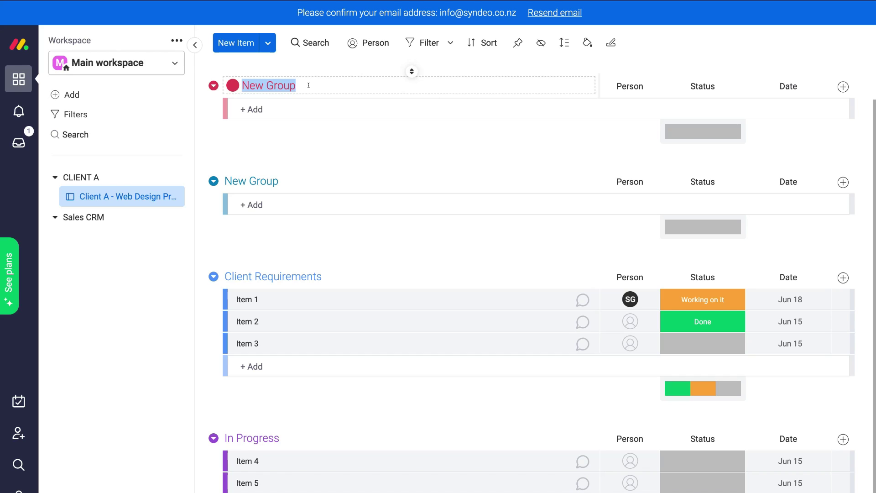
type("Testing")
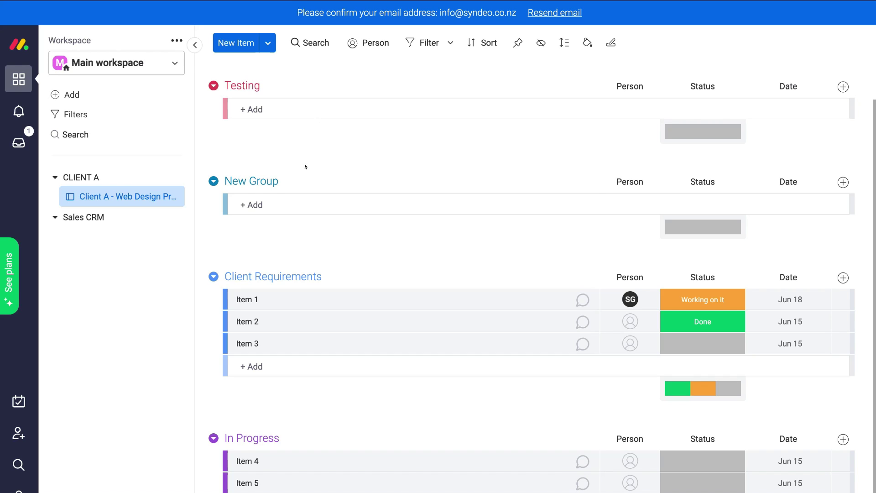
left_click(297, 180)
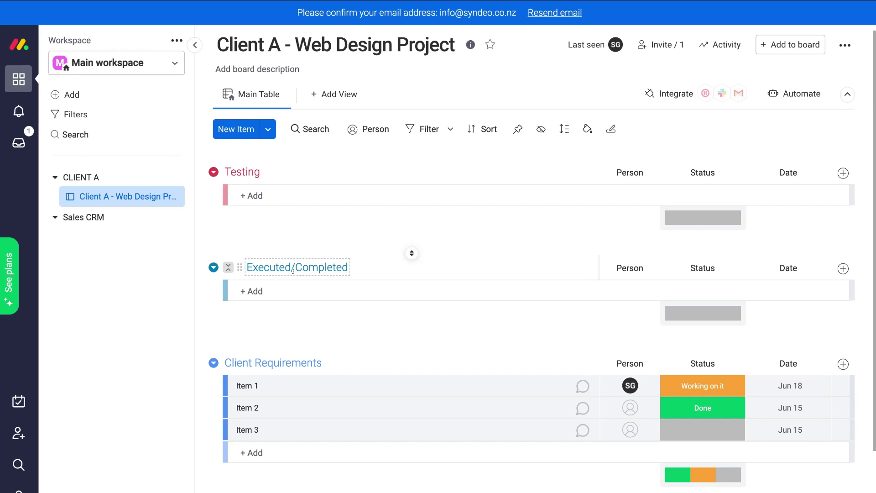
Reorder the groups to Client Requirements, Testing, In Progress, Executed/Completed
left_click_drag(240, 267, 238, 260)
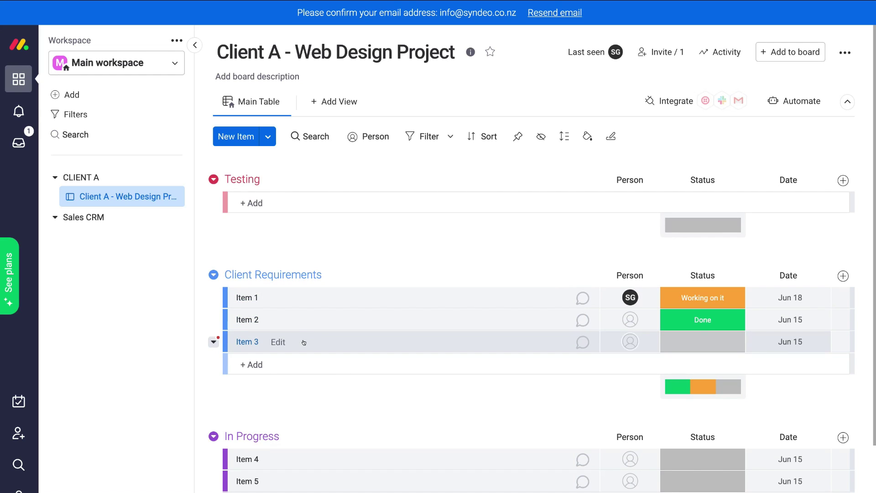
scroll(303, 342, "down", 1)
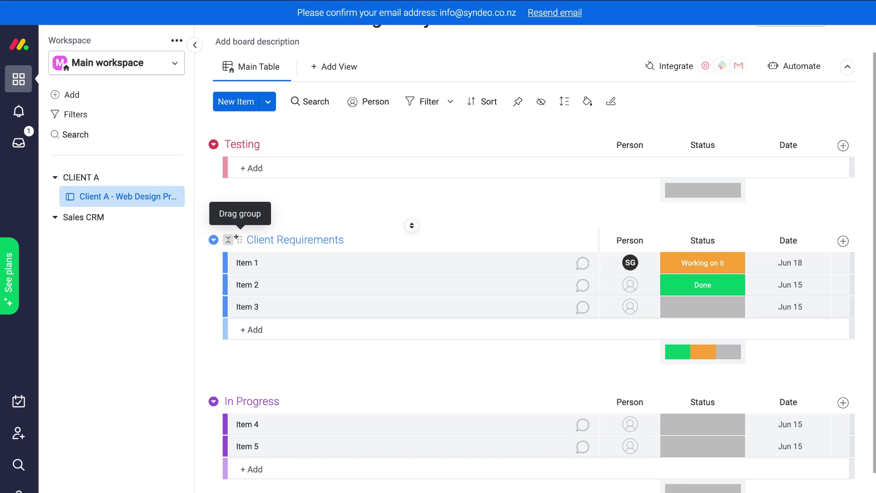
left_click_drag(236, 236, 233, 178)
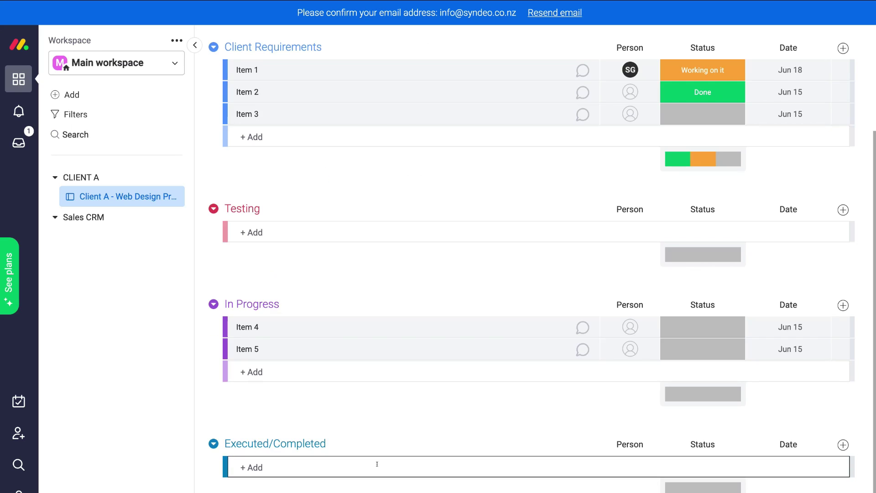
scroll(425, 403, "up", 3)
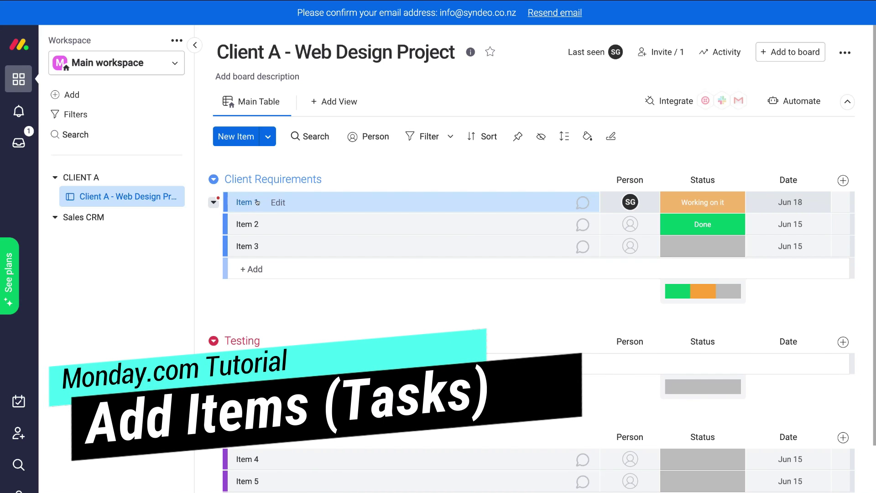
Retitle Item 1 in Client Requirements to 'Home Page' through its item panel
left_click(253, 203)
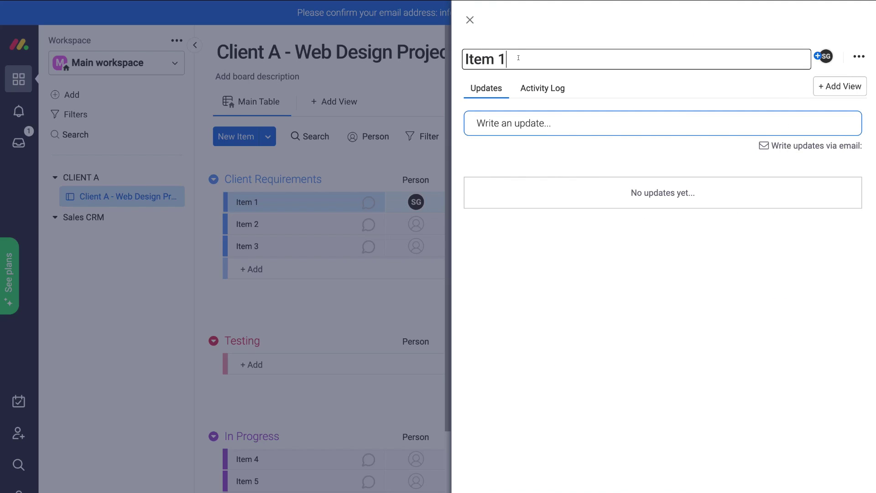
left_click_drag(519, 59, 462, 61)
type("Home Page")
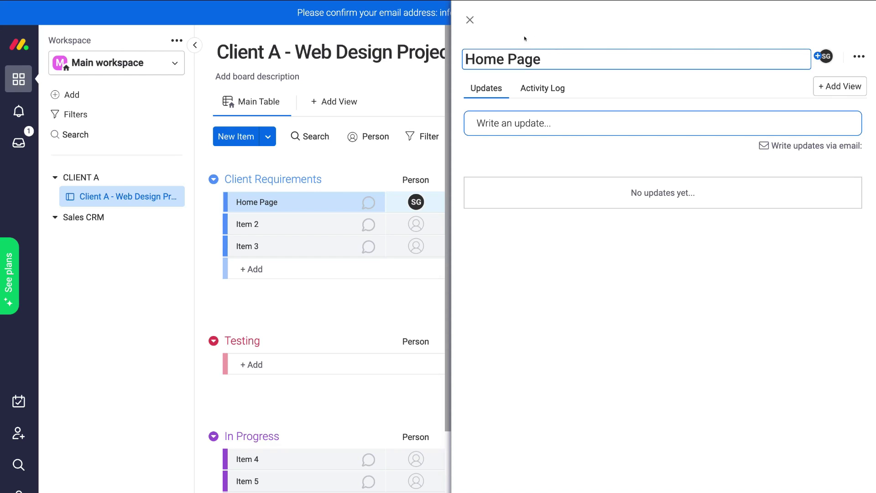
left_click(469, 20)
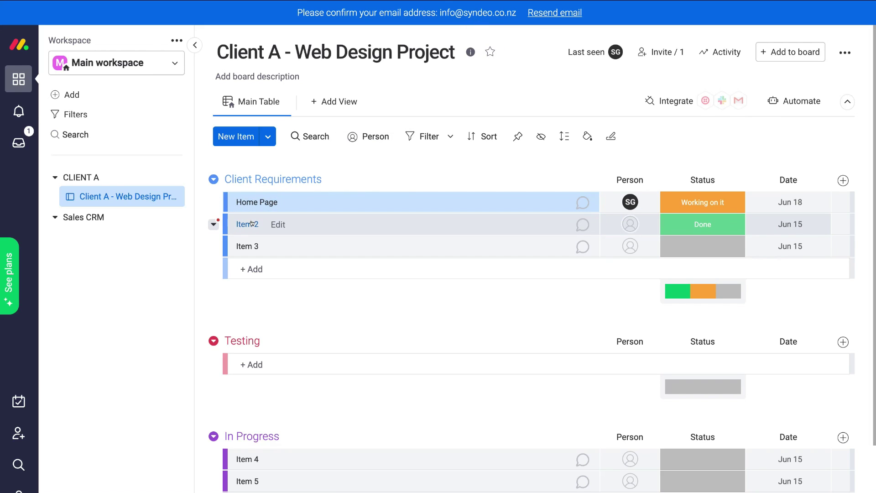
Fill Client Requirements with Booking Form, Emails and Content Development, then collapse the workspace sidebar
left_click(261, 269)
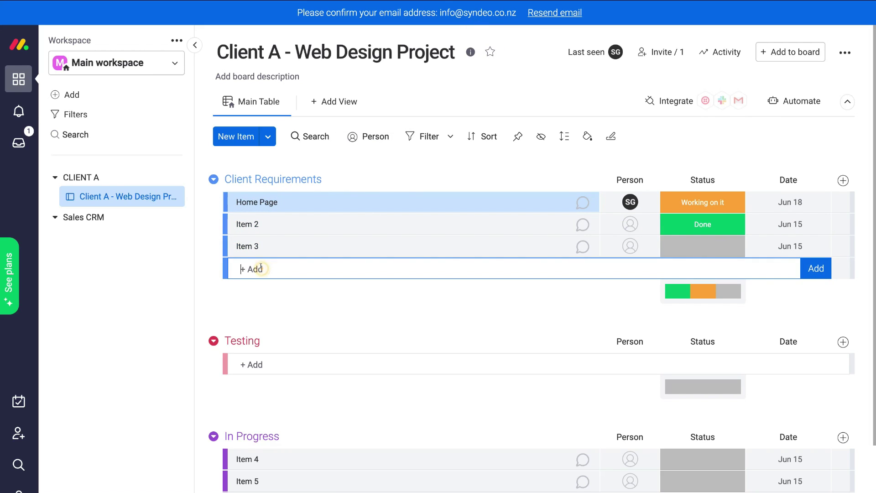
left_click(261, 365)
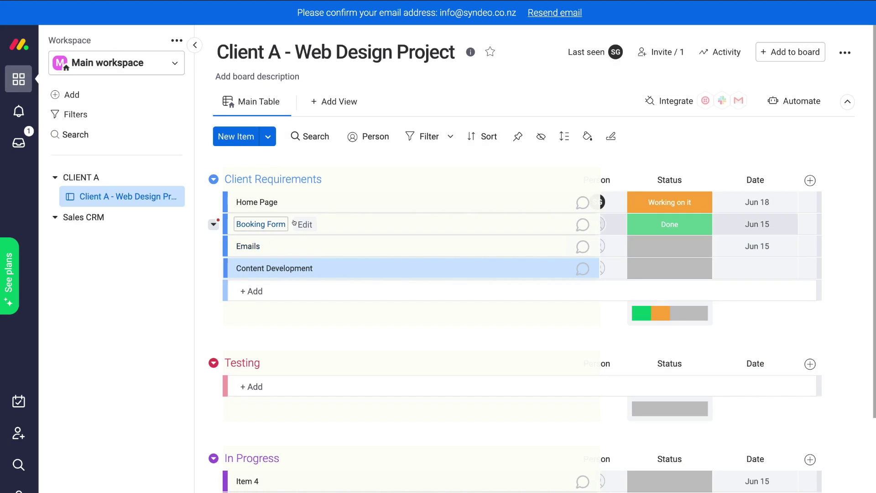
left_click(192, 50)
mouse_move(49, 115)
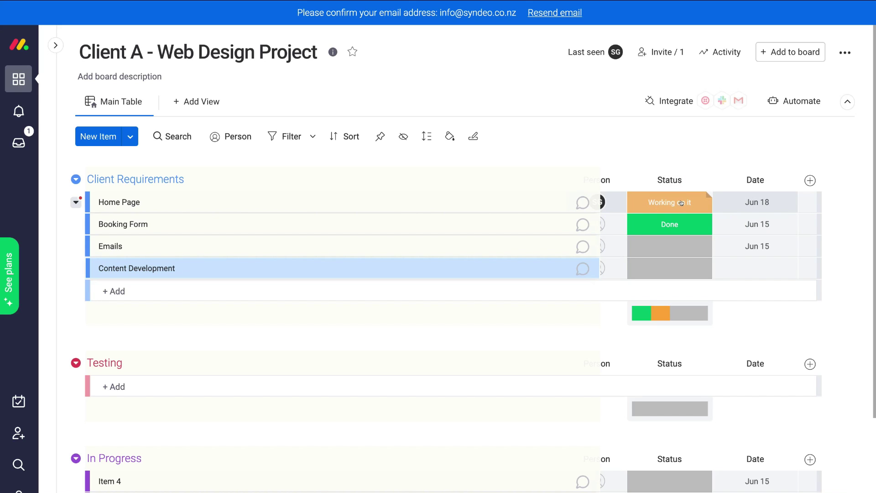
Narrow the item name column to reveal Person, then move Home Page into In Progress
left_click(681, 203)
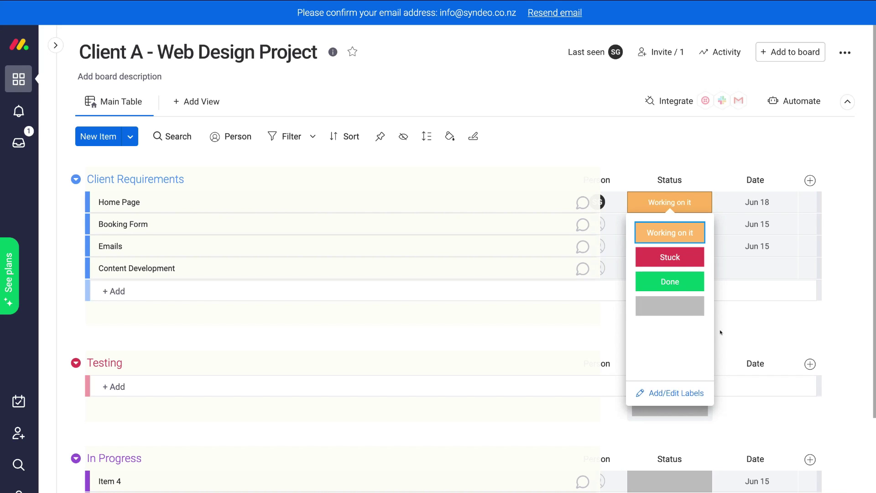
left_click(735, 324)
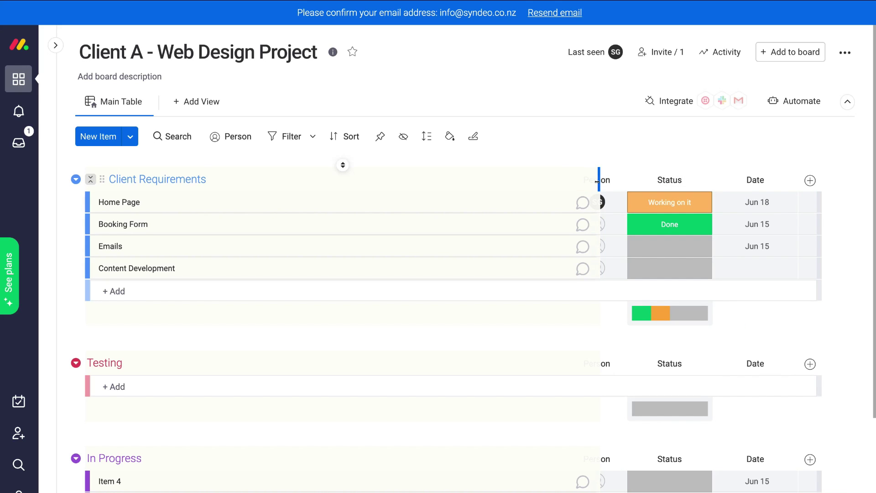
left_click_drag(597, 178, 395, 195)
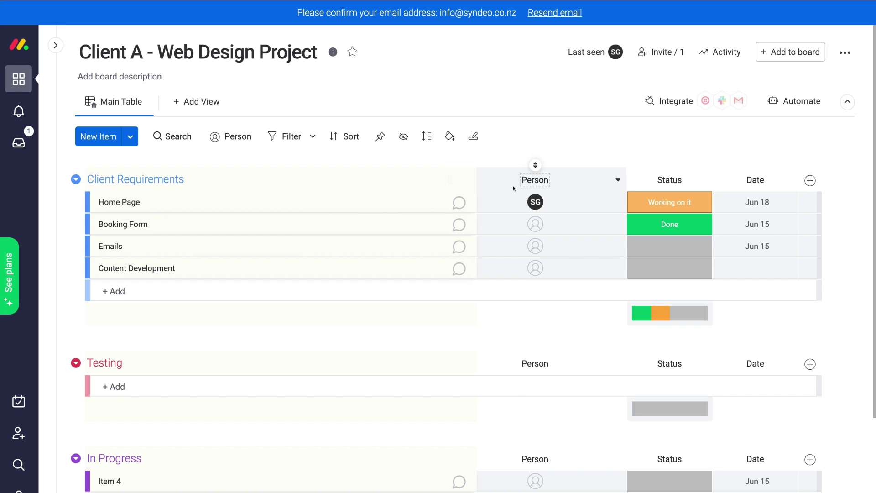
mouse_move(528, 200)
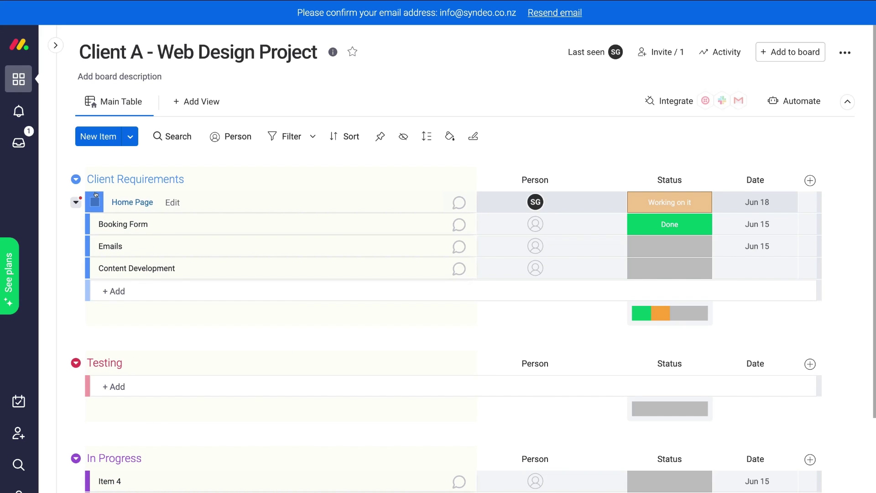
left_click_drag(95, 197, 70, 460)
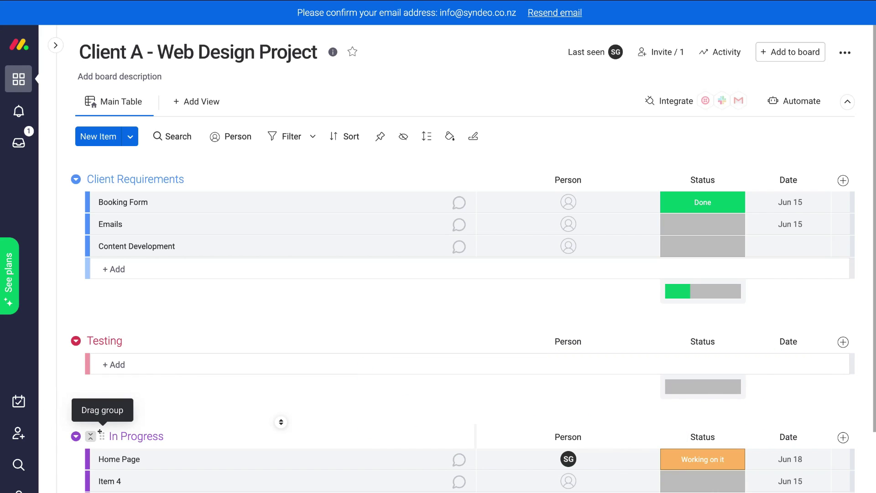
Move the In Progress group above the Testing group
left_click_drag(102, 436, 100, 209)
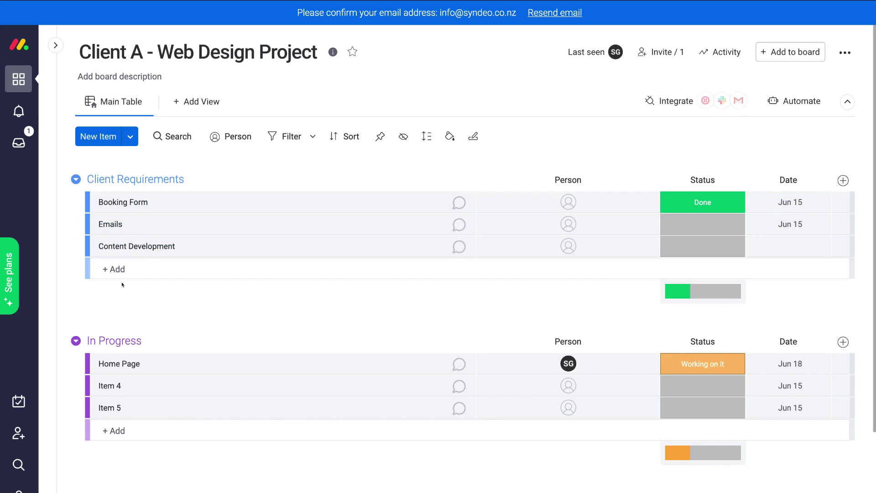
scroll(122, 281, "down", 3)
scroll(122, 281, "up", 3)
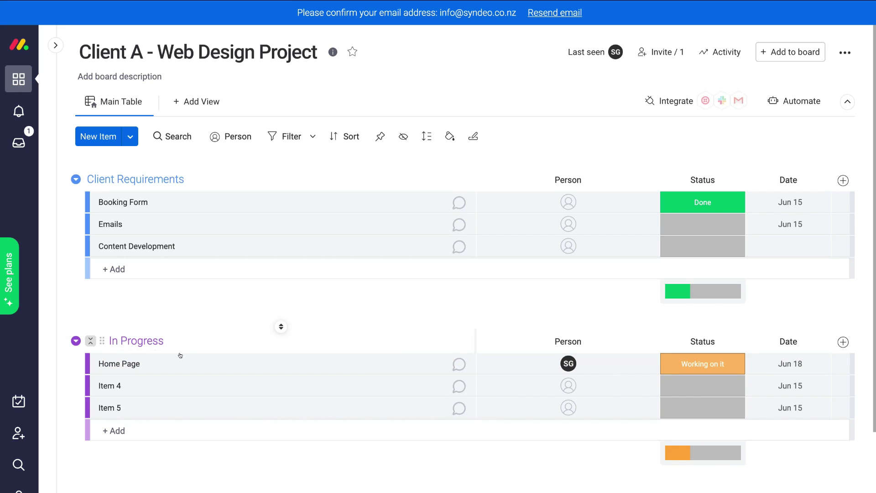
Mark Home Page as Done and move it into the Executed/Completed group
left_click(706, 362)
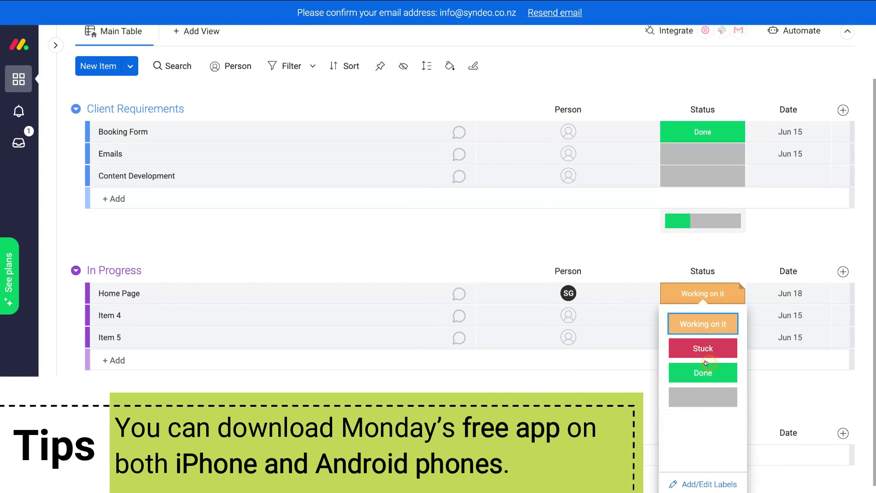
left_click(707, 361)
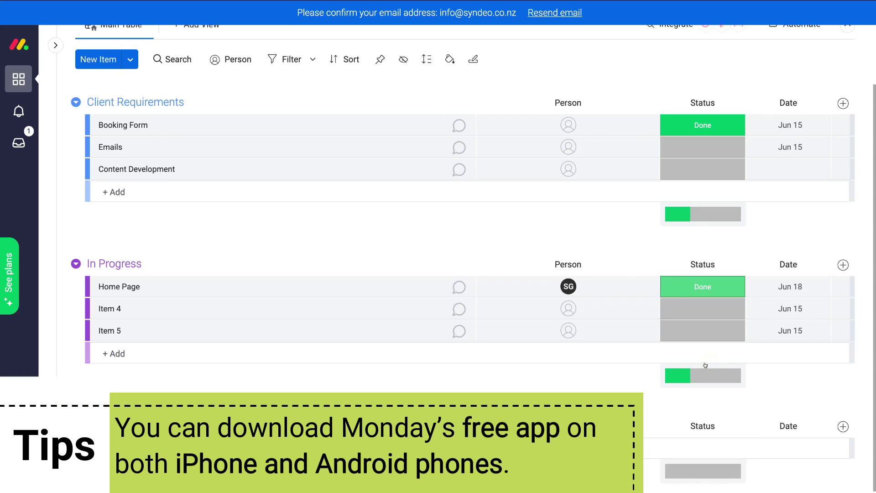
left_click_drag(70, 286, 73, 445)
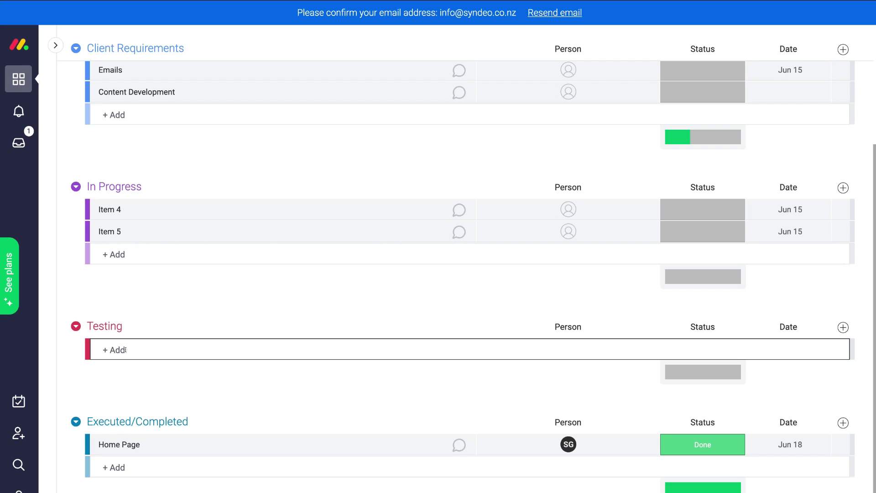
Invite the developer by e-mail as a member and assign them to Booking Form and Emails
scroll(125, 350, "up", 4)
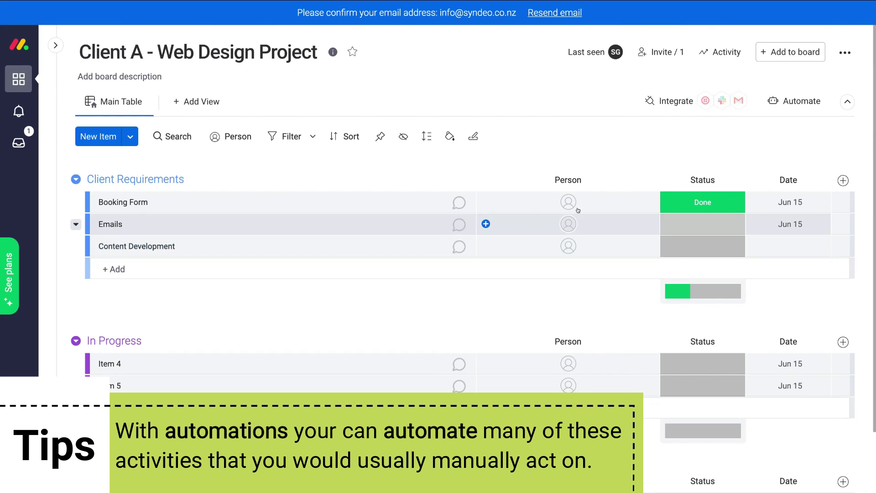
left_click(564, 202)
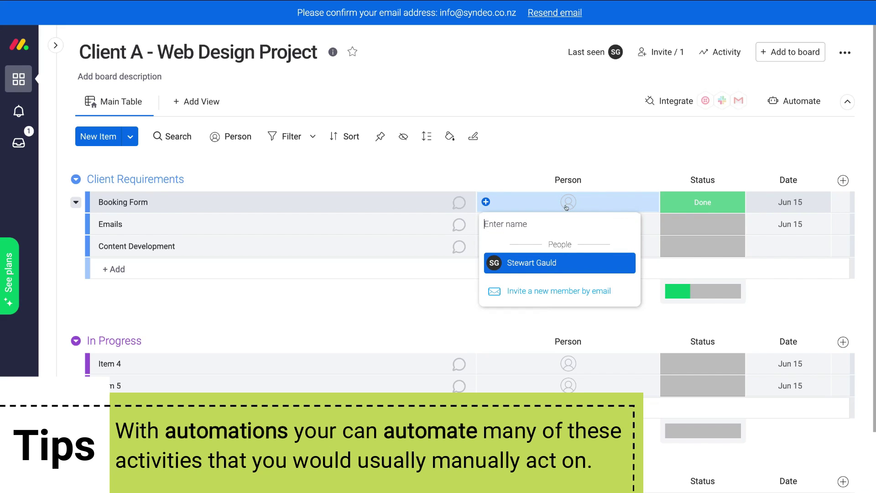
left_click(576, 290)
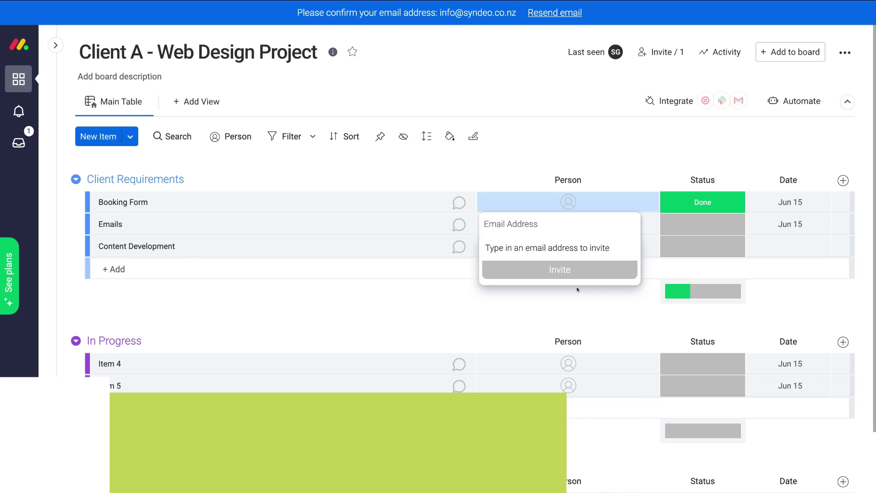
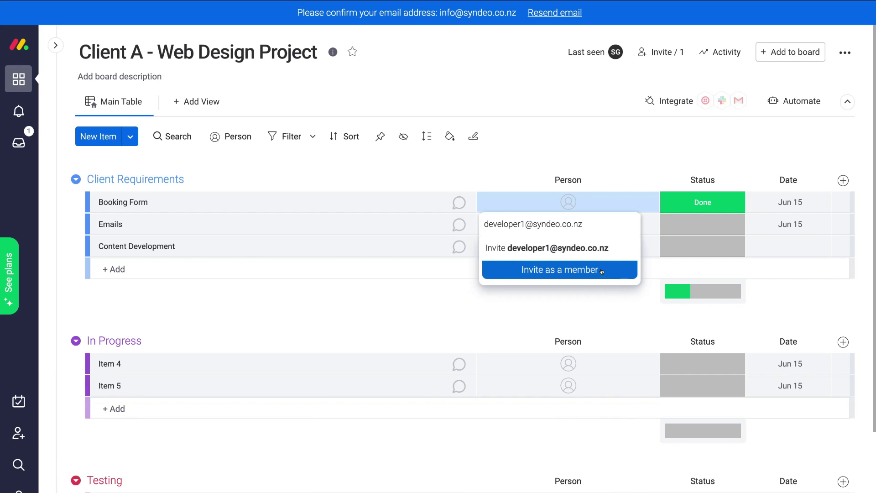
left_click(602, 271)
left_click(576, 226)
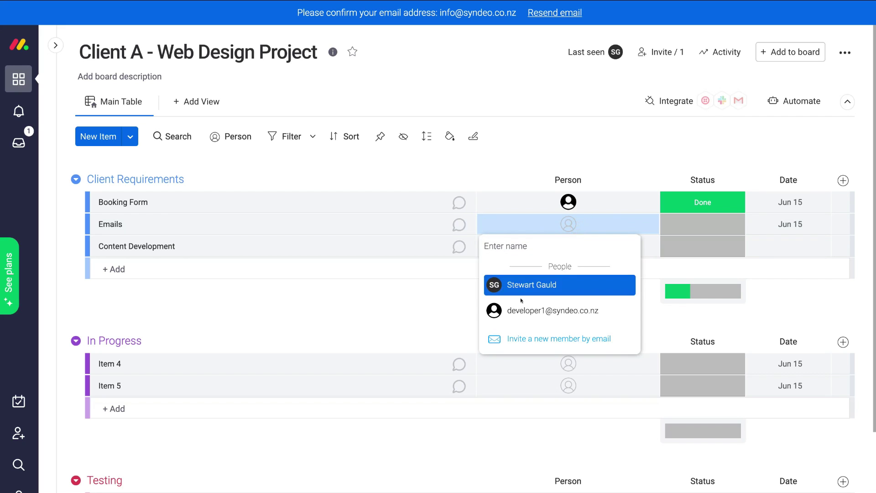
left_click(546, 307)
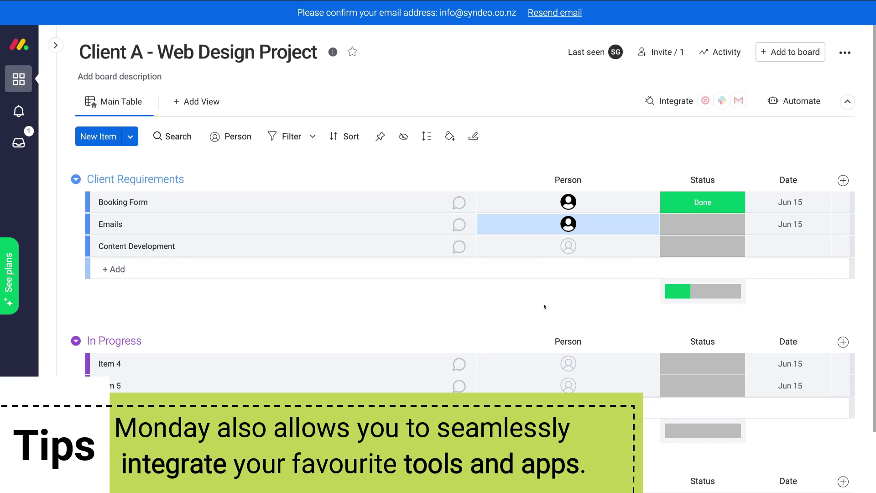
Add a Subitems column and create a new 'Subitem' under the Booking Form row
left_click(838, 179)
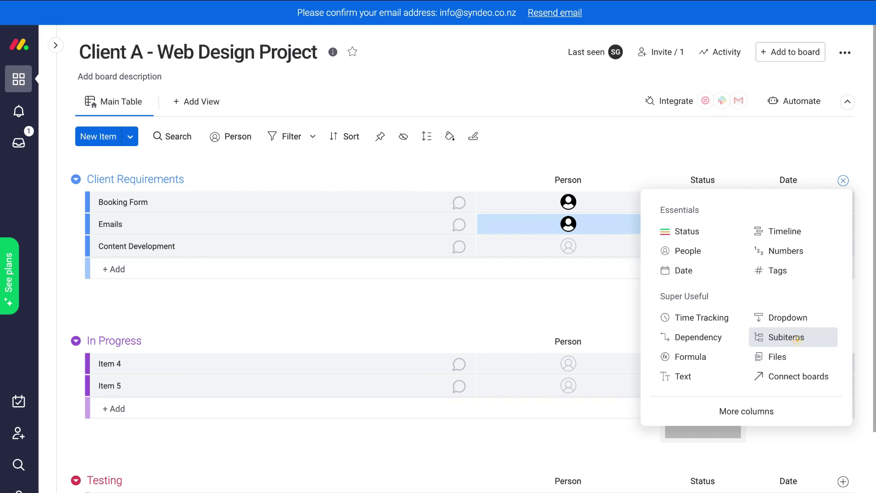
left_click(795, 338)
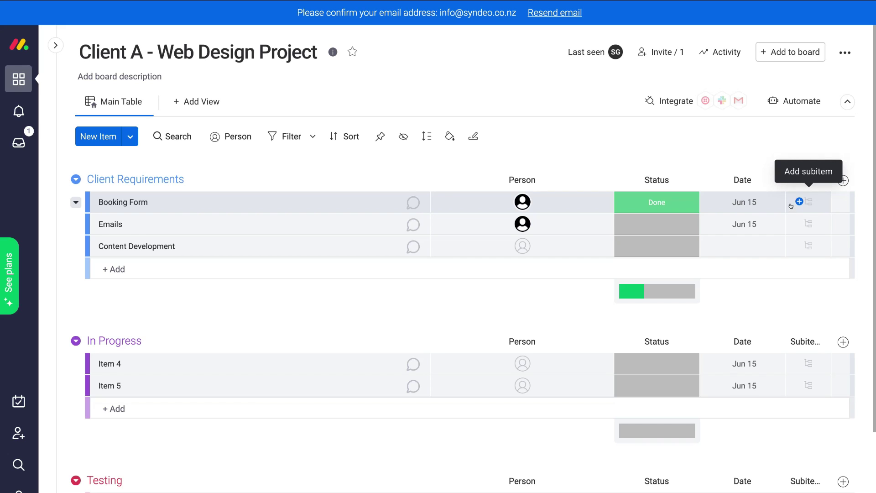
left_click(798, 201)
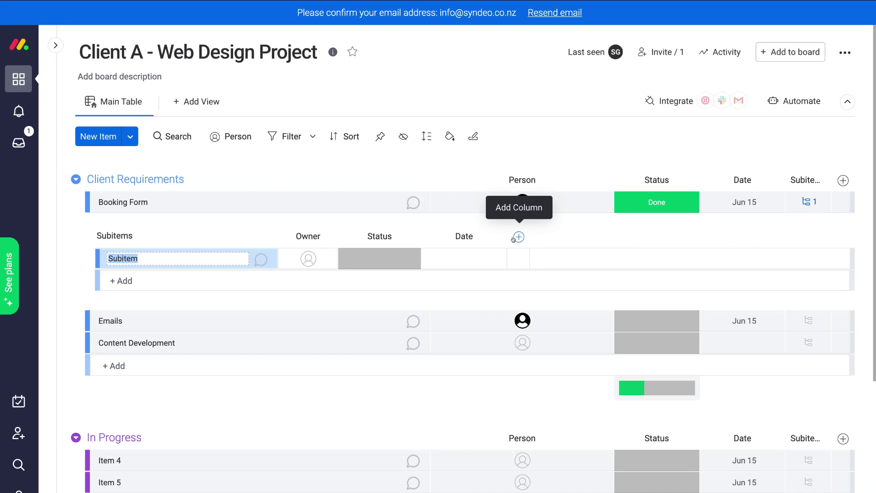
Open the Add View list showing Table, Calendar, Chart, Kanban, Timeline and Gantt
left_click(192, 100)
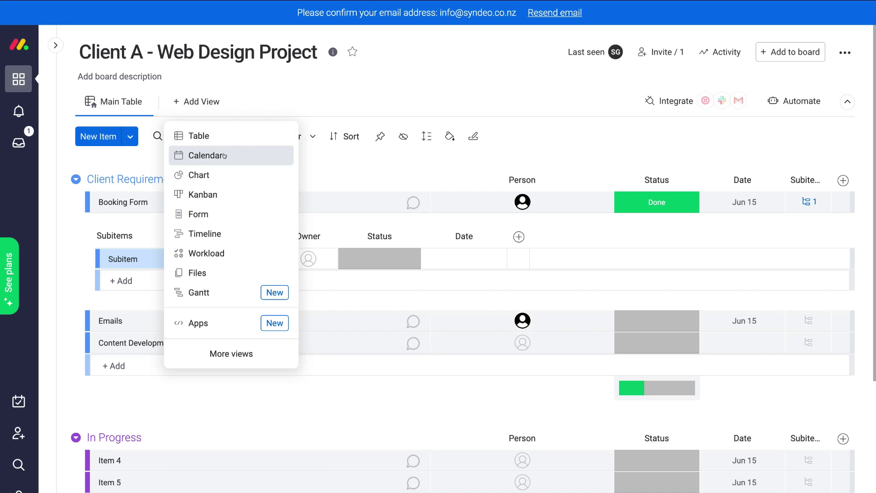
Add a Calendar view named Calendar beside the Main Table
left_click(238, 156)
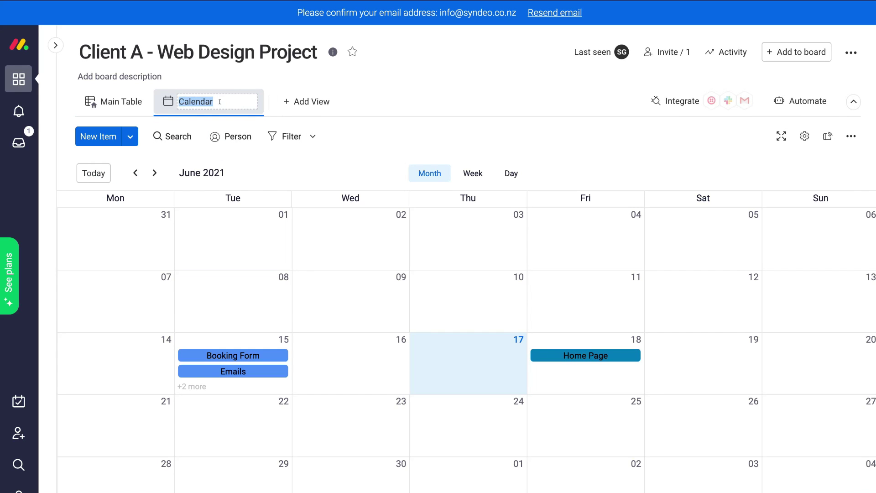
left_click(372, 101)
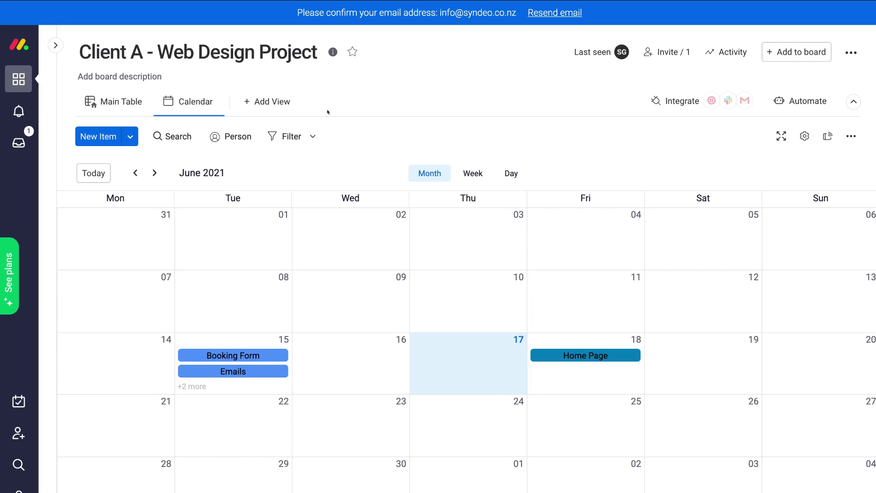
left_click(109, 101)
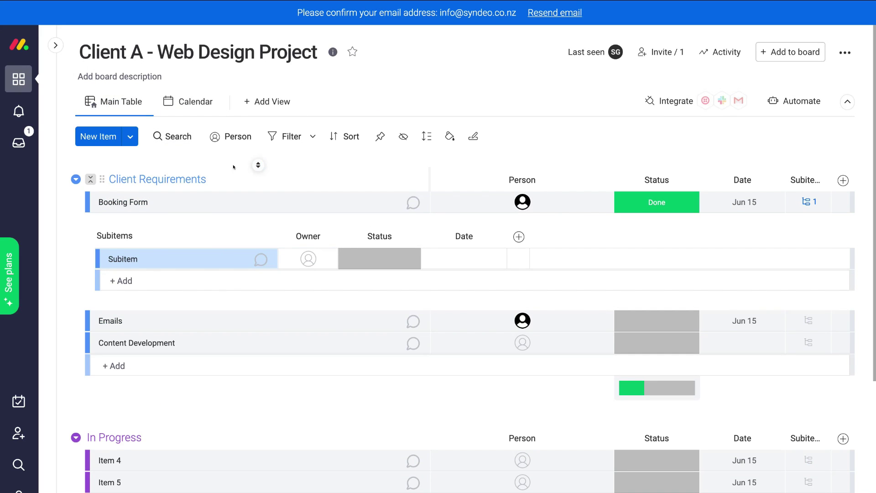
Review the tasks on the Calendar, return to Main Table, and open the Invite new members dialog
left_click(183, 105)
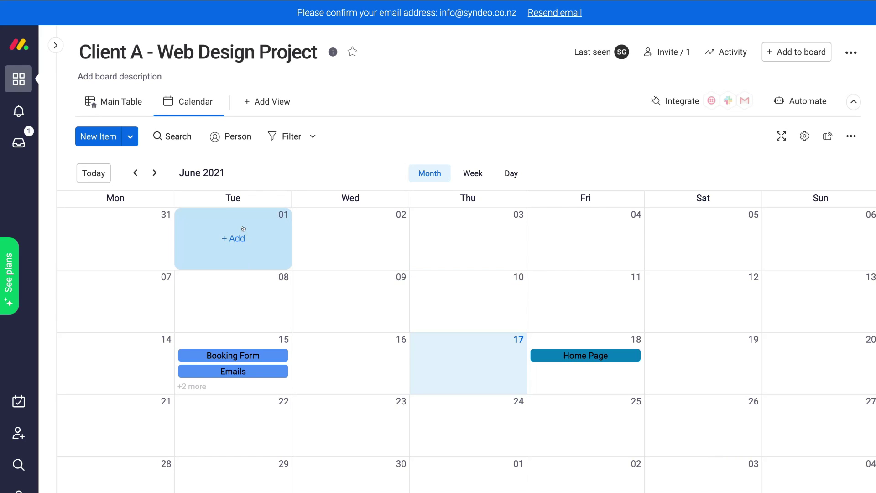
left_click(128, 103)
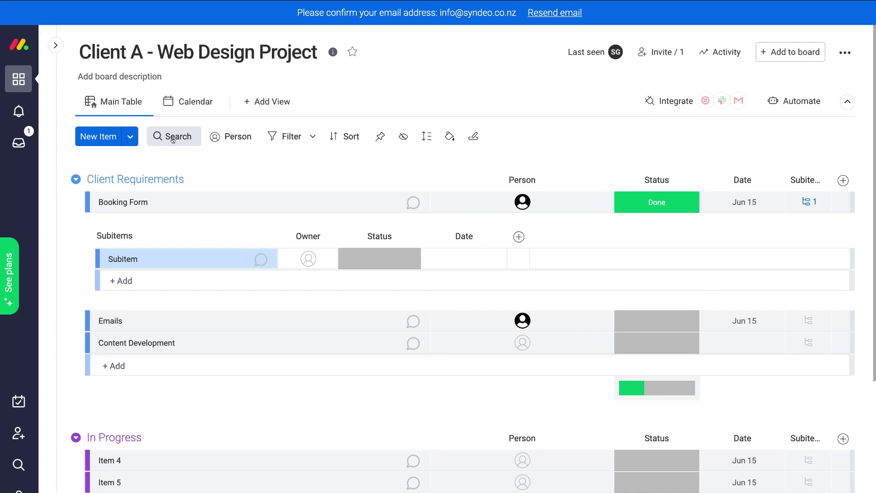
left_click(18, 433)
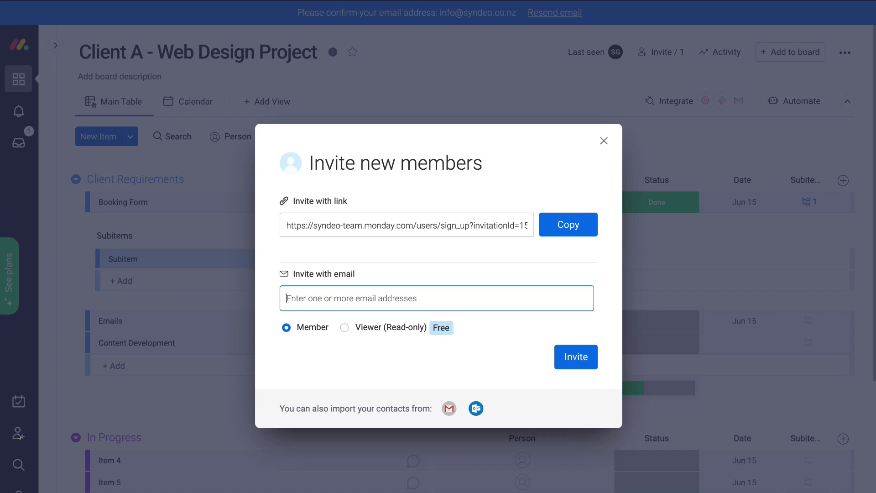
left_click(604, 141)
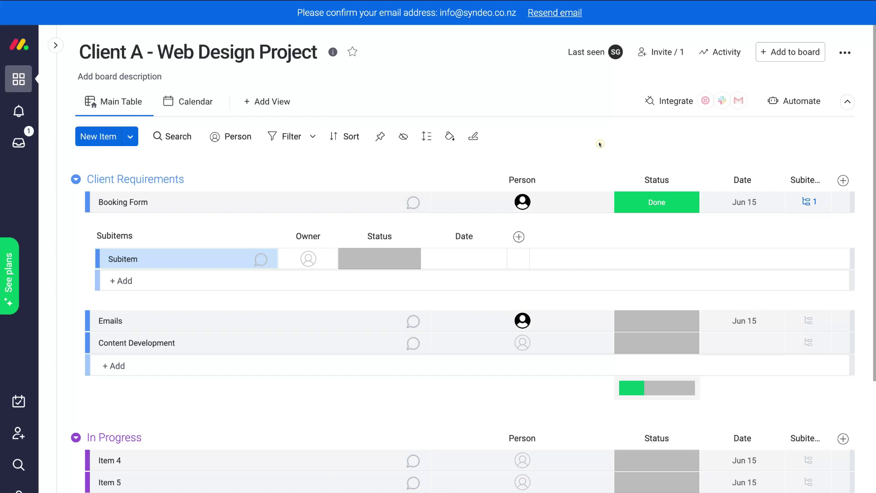
Browse the board's Automations Center and pick the 'When a status changes to something, notify someone' recipe
left_click(795, 106)
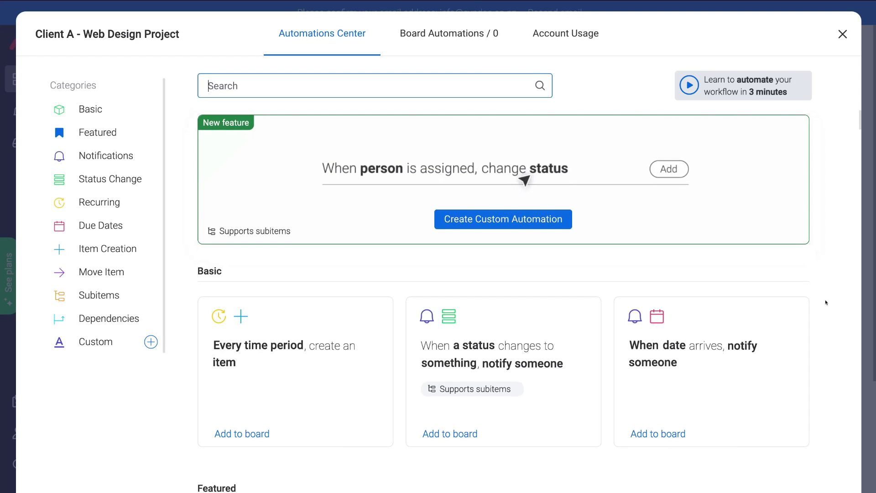
scroll(826, 302, "down", 5)
scroll(826, 302, "down", 3)
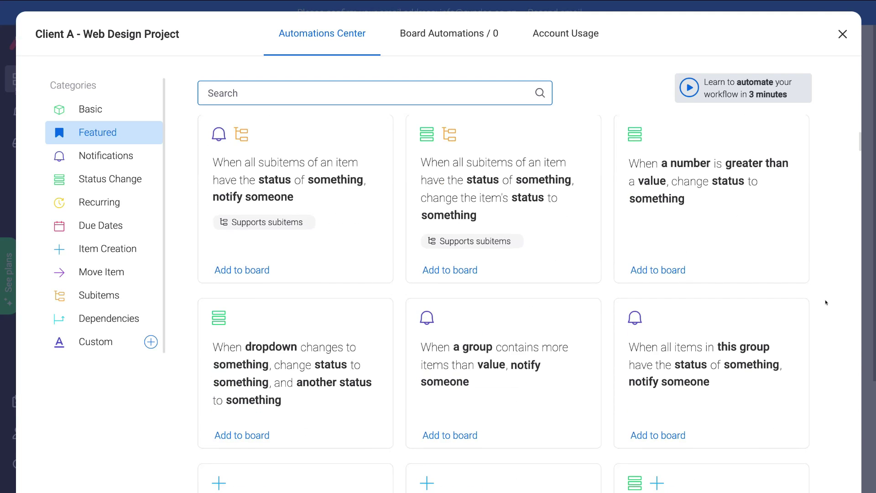
scroll(826, 302, "up", 1)
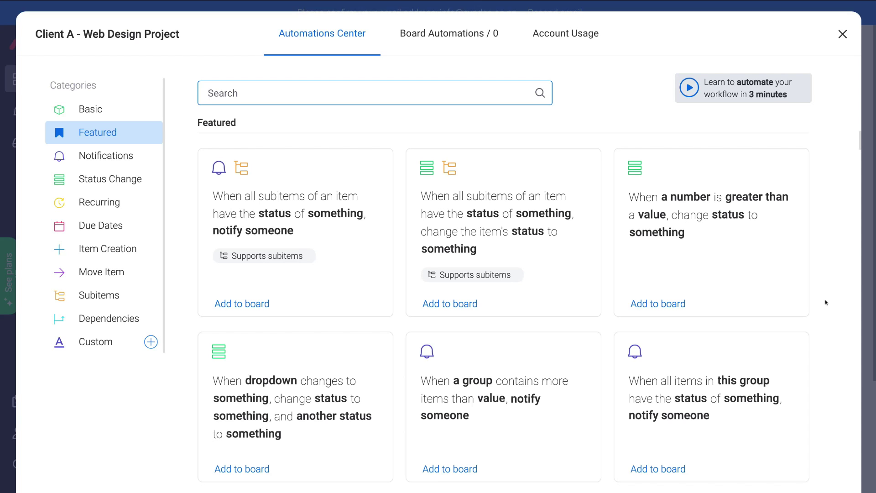
scroll(826, 302, "up", 6)
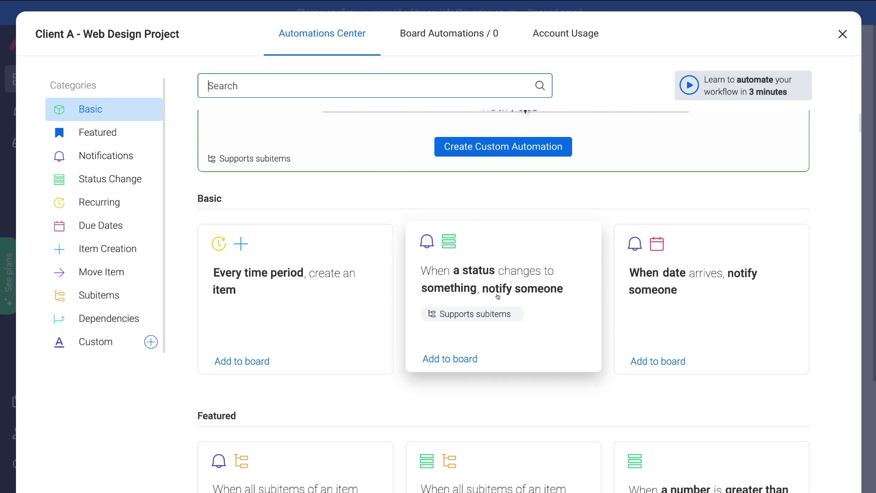
left_click(497, 269)
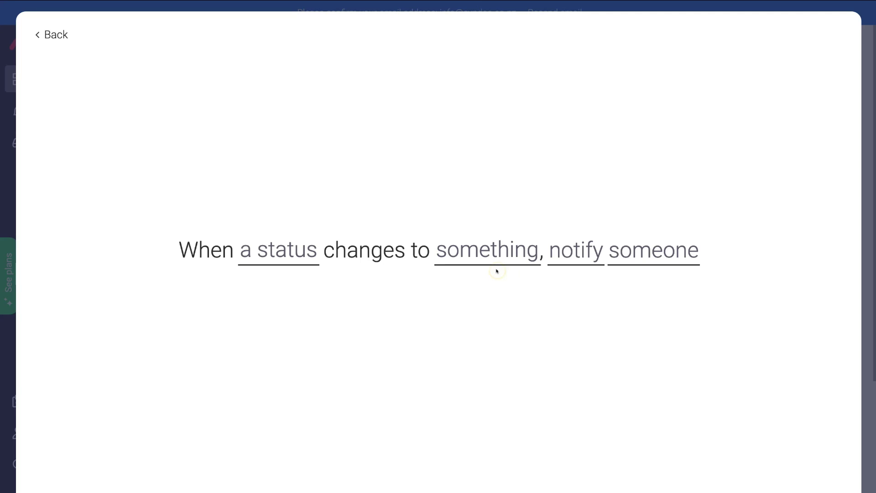
Set the recipe's trigger to the Status column changing to Stuck
left_click(271, 256)
left_click(273, 304)
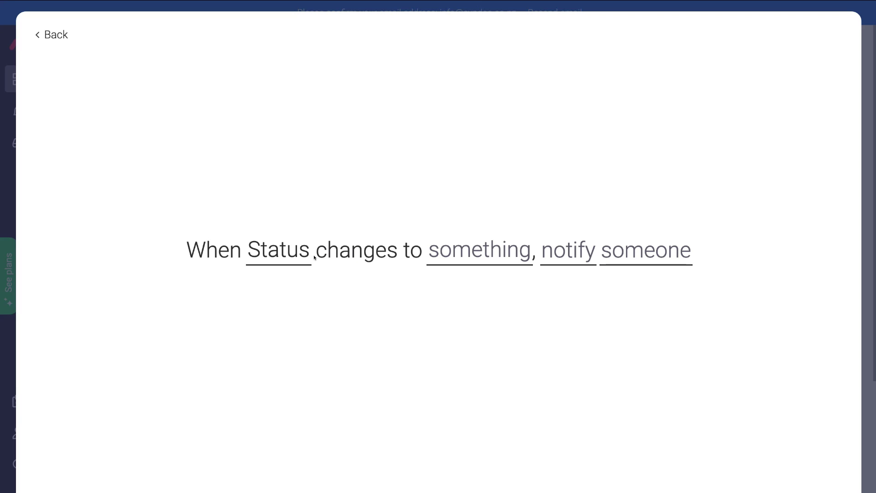
left_click(471, 261)
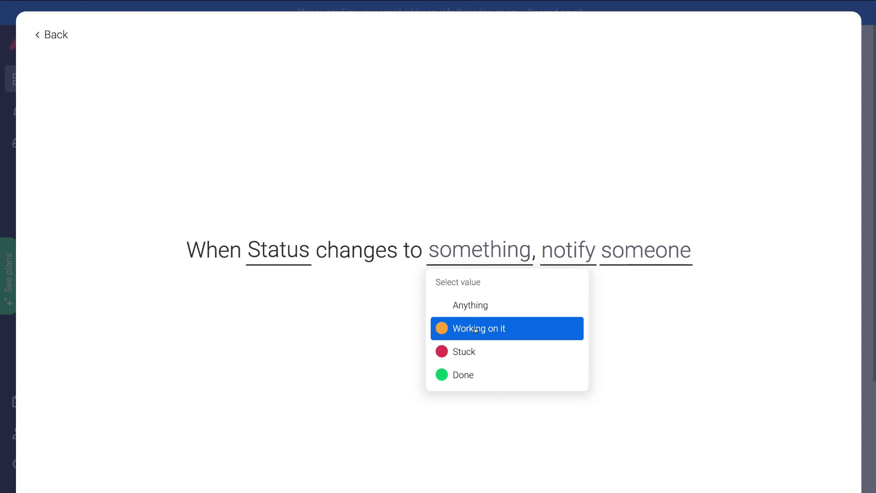
left_click(479, 351)
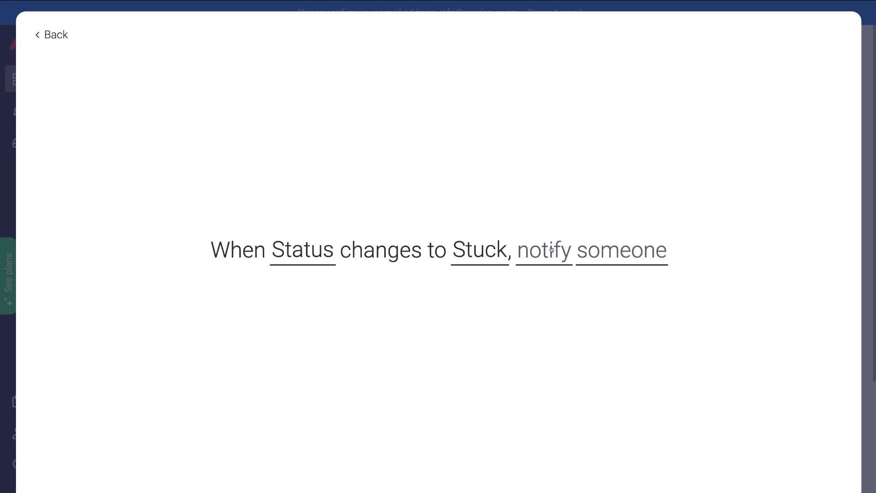
Preview the notification message editor, close it, and go back to the recipe list without adding it
left_click(567, 250)
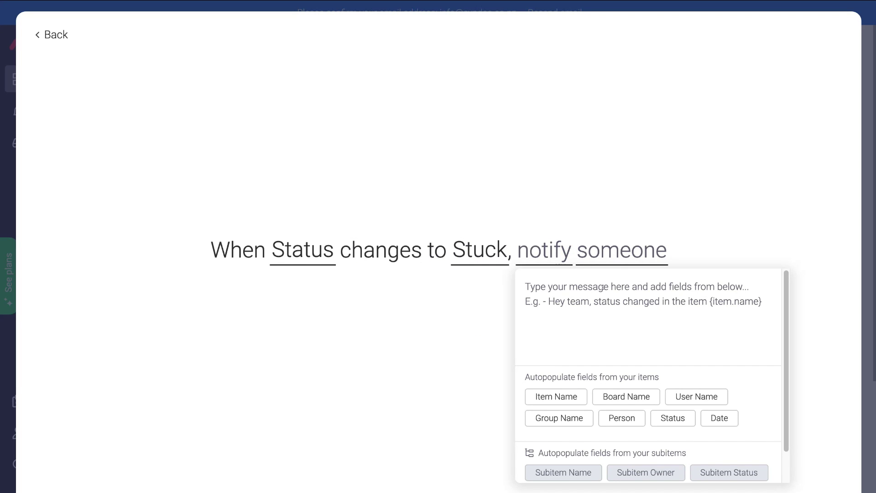
scroll(547, 299, "down", 2)
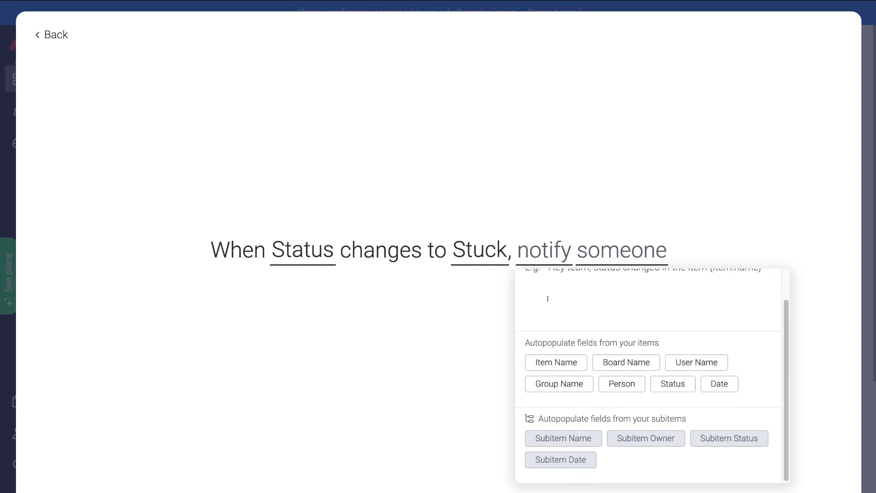
scroll(559, 327, "up", 2)
scroll(562, 327, "down", 2)
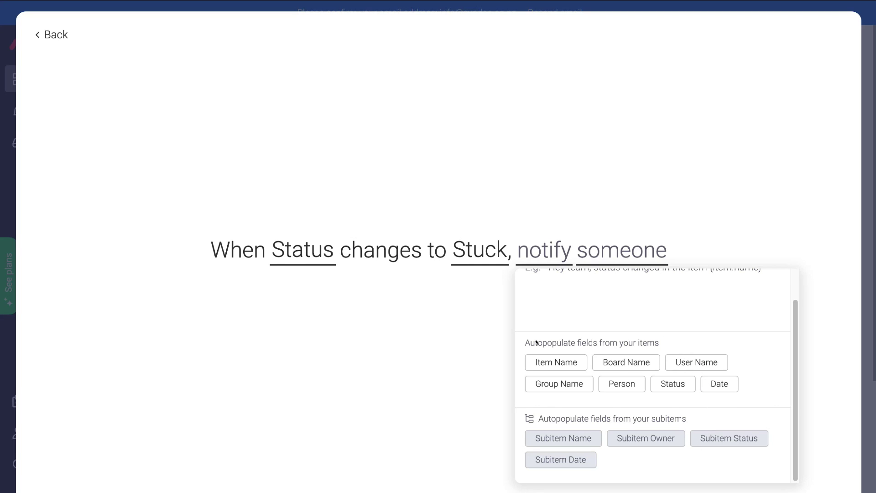
left_click(475, 369)
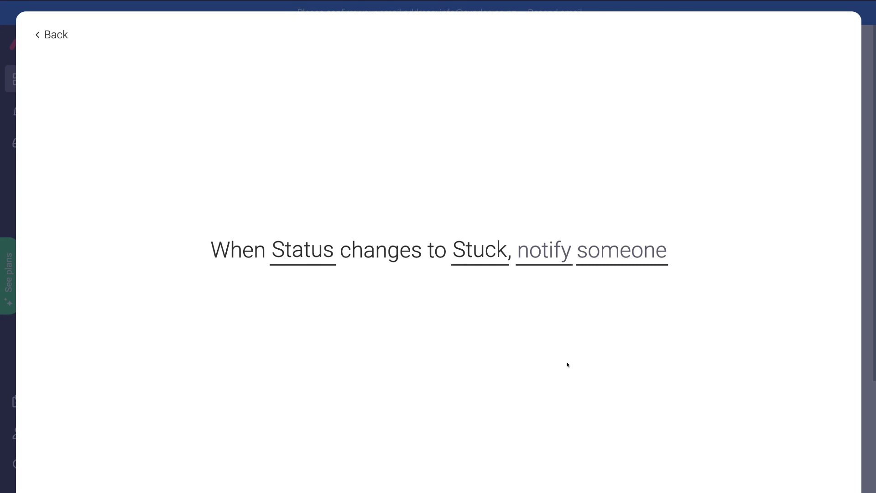
left_click(57, 35)
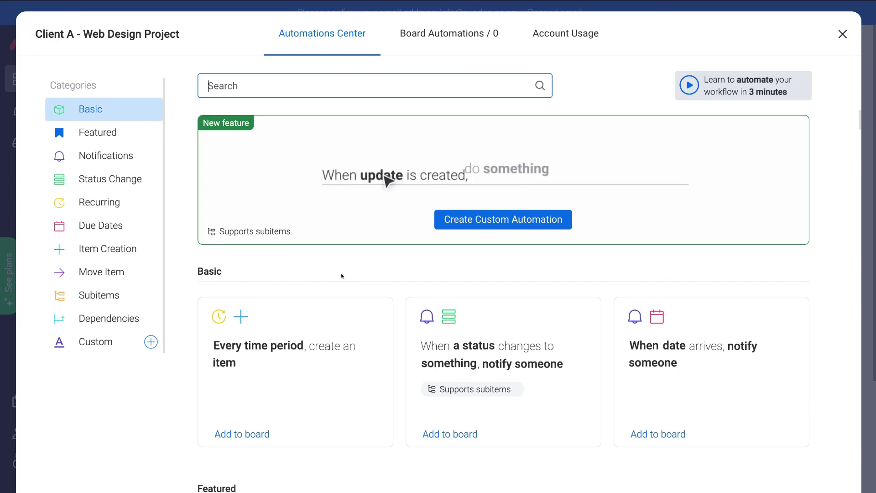
Browse the Featured recipes, close the Automations Center, and expand the workspace sidebar listing CLIENT A and Sales CRM
scroll(342, 275, "down", 4)
scroll(342, 276, "down", 3)
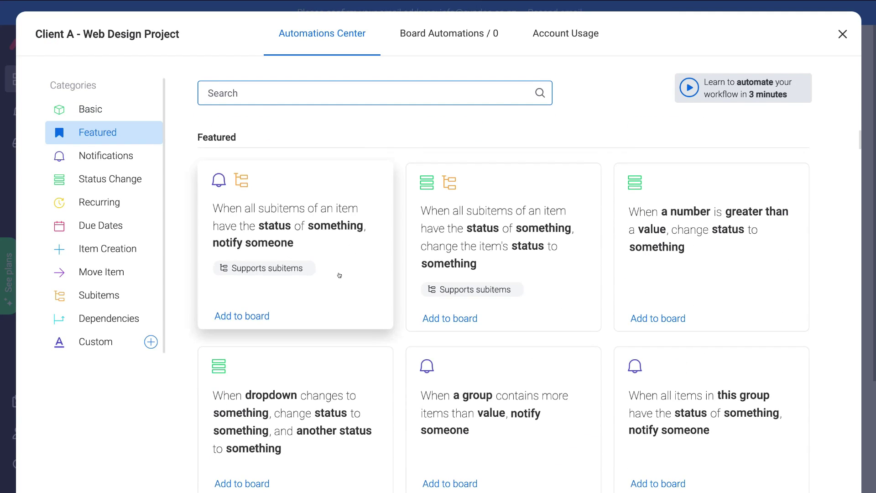
scroll(339, 276, "down", 2)
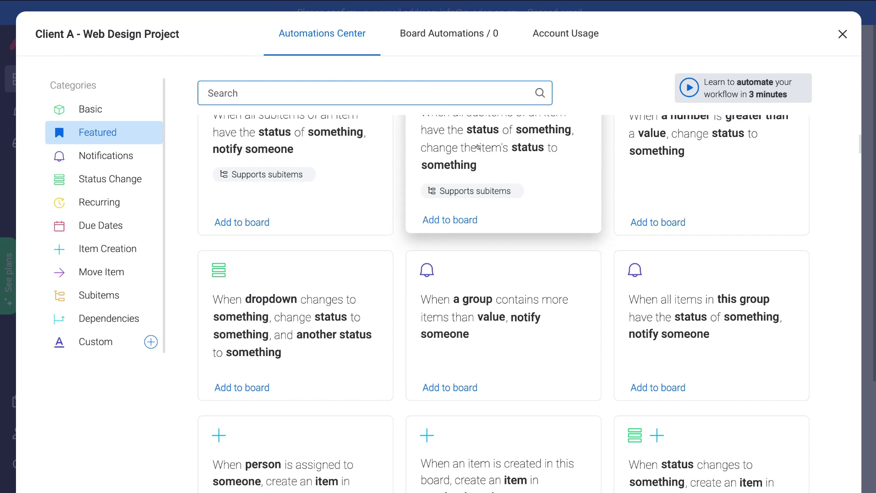
left_click(843, 35)
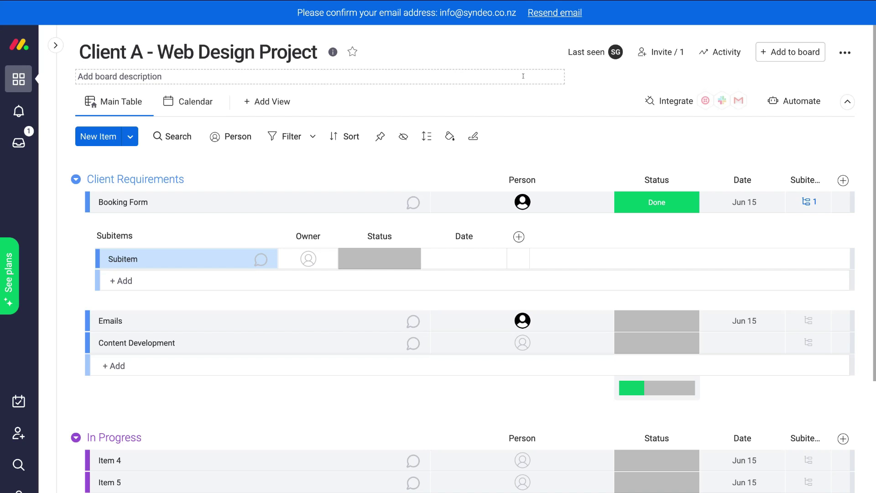
left_click(56, 47)
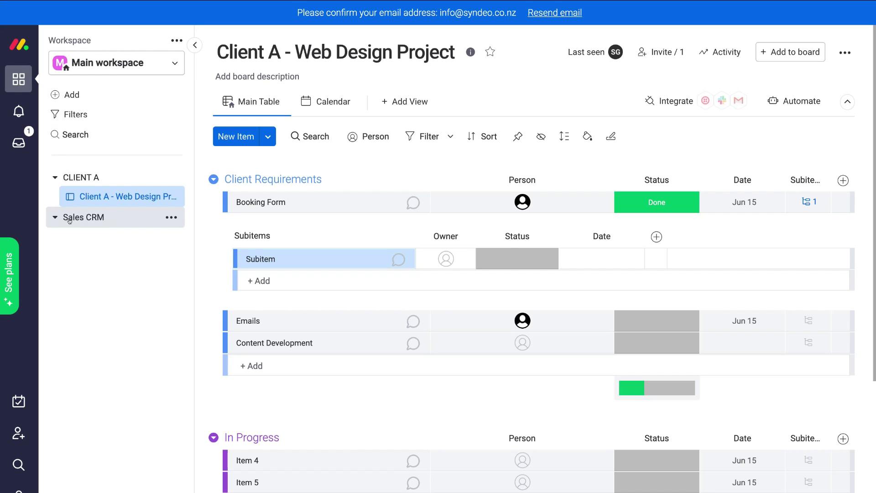
Create a board in the Sales CRM folder from the Sales & CRM category's CRM template
left_click(173, 218)
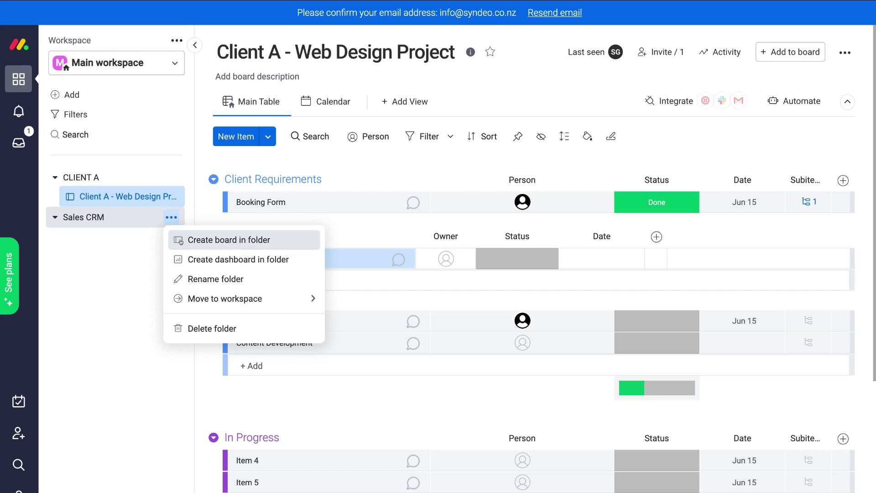
left_click(277, 244)
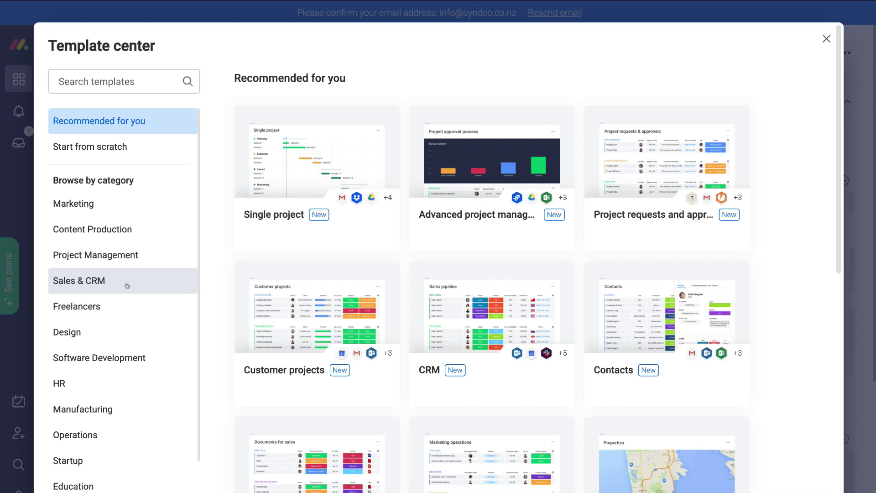
left_click(142, 285)
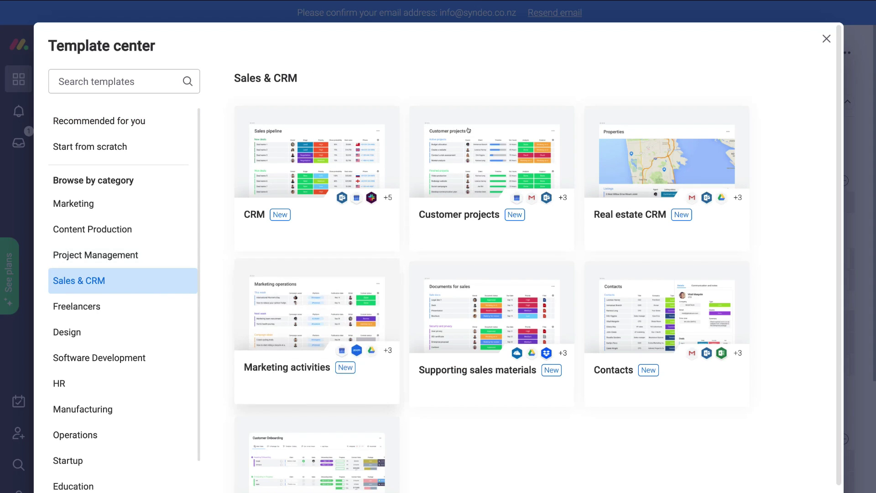
mouse_move(283, 182)
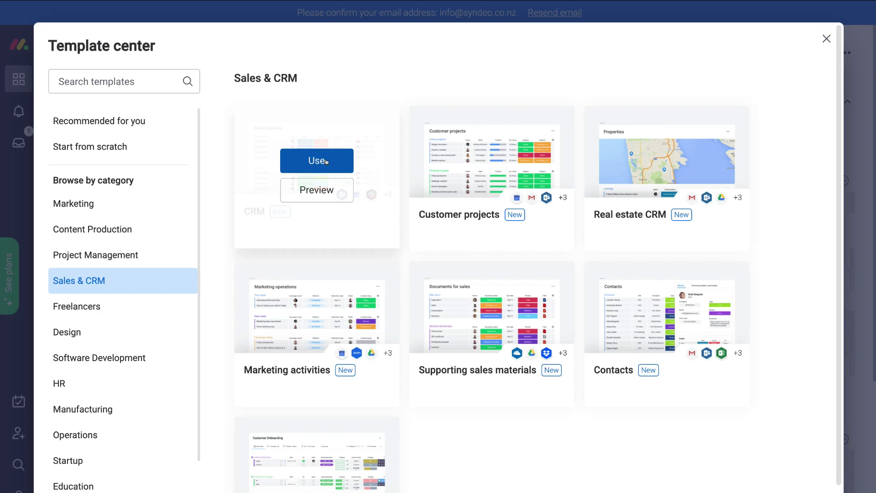
left_click(326, 161)
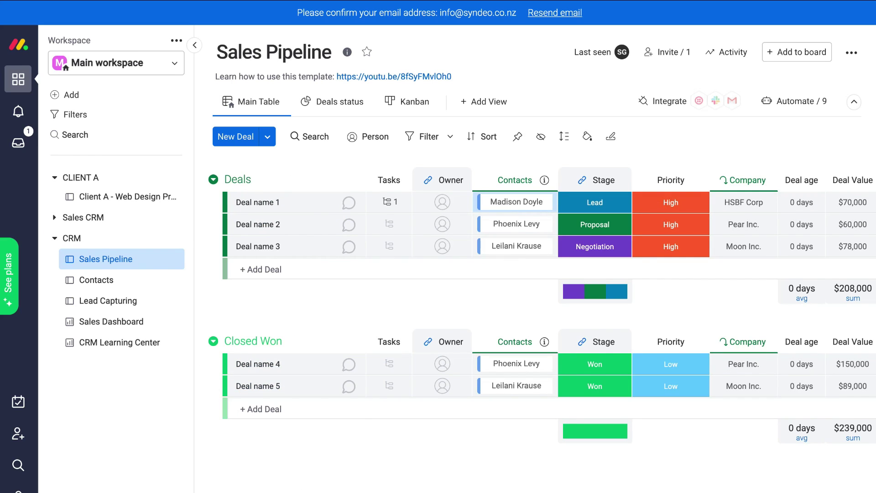
scroll(547, 274, "right", 10)
scroll(548, 273, "left", 10)
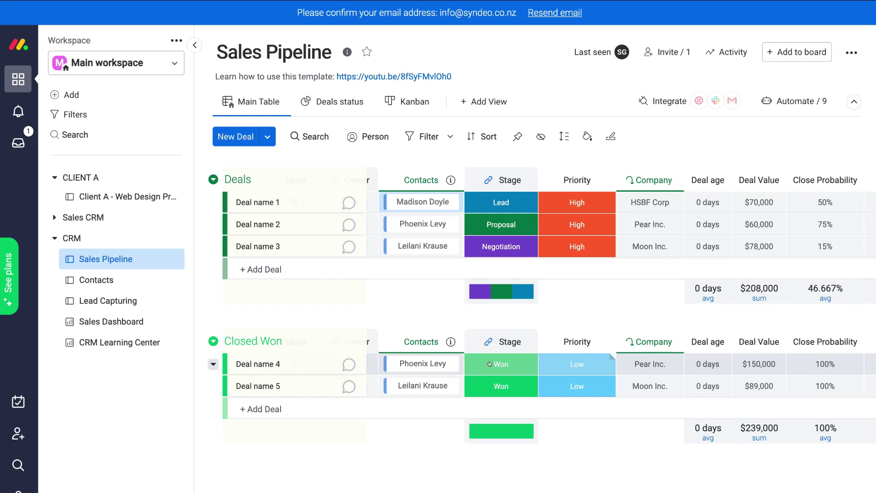
left_click(264, 368)
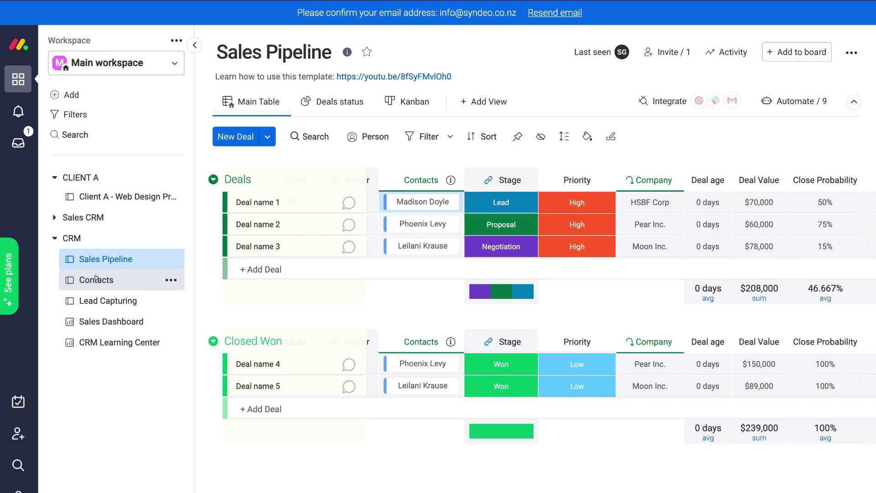
left_click(125, 281)
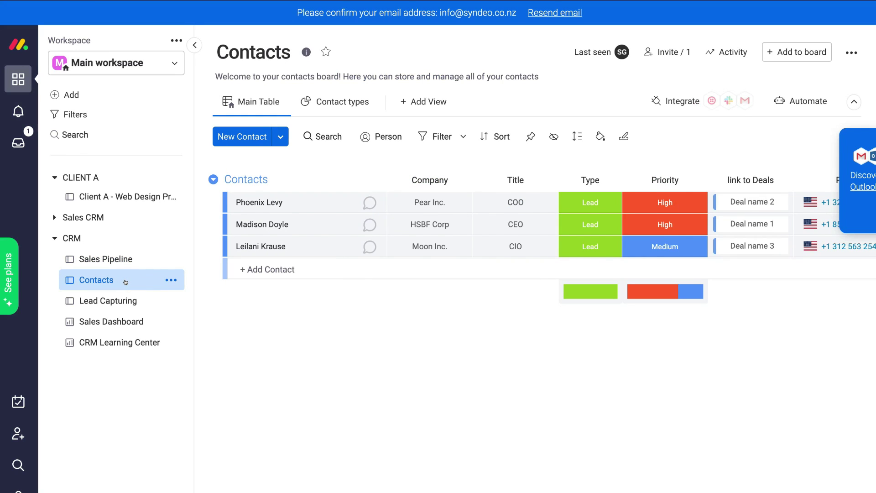
left_click(141, 304)
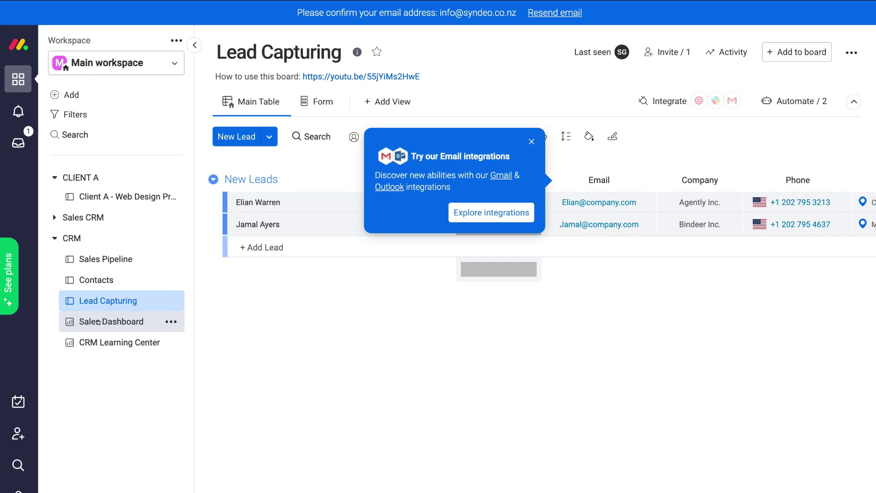
left_click(128, 324)
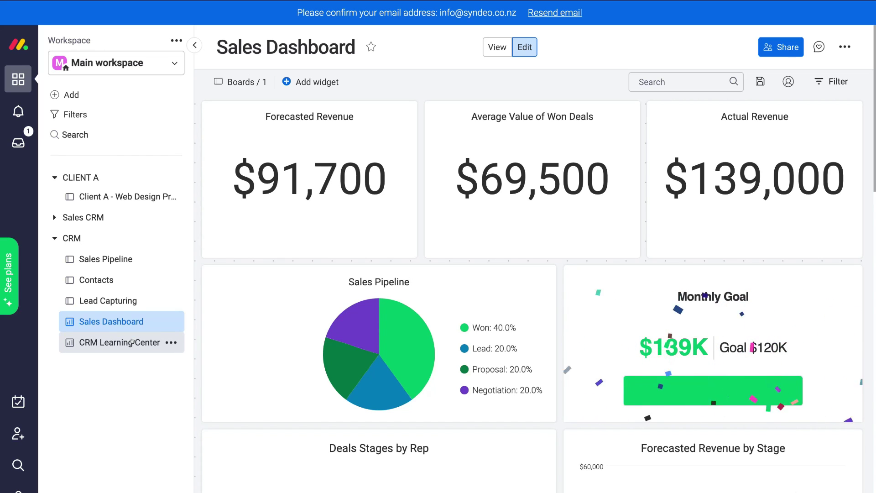
left_click(132, 342)
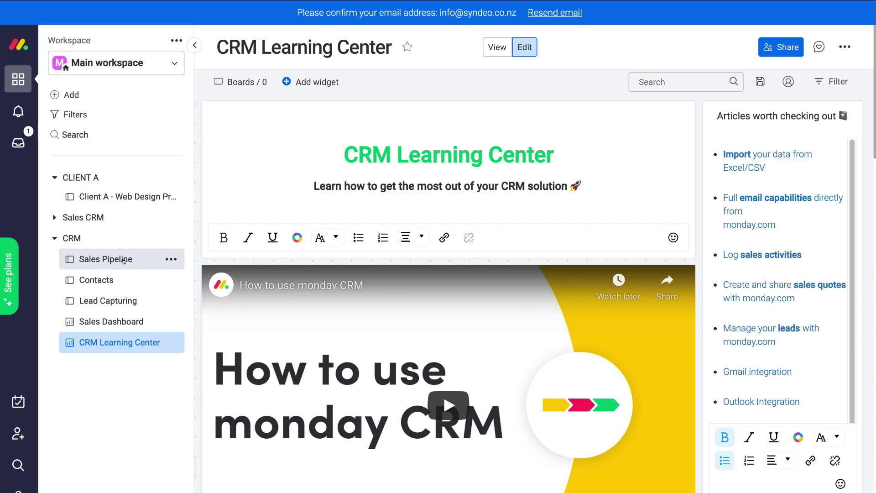
left_click(149, 259)
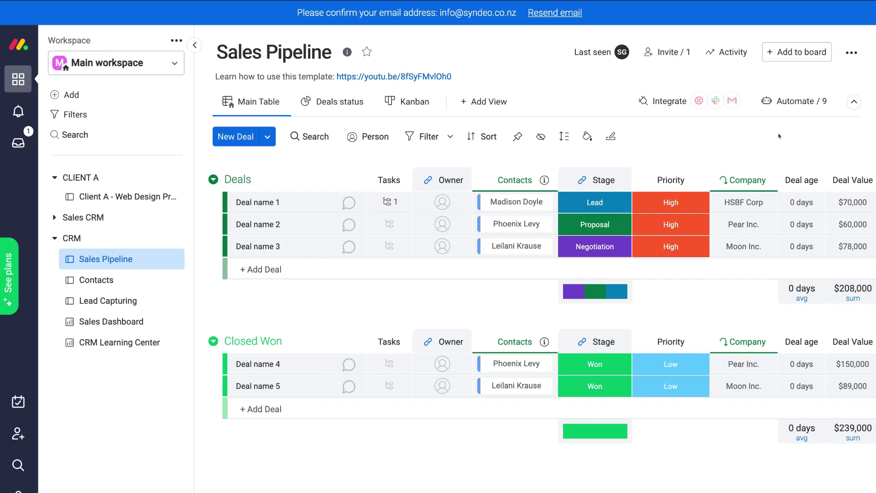
left_click(795, 101)
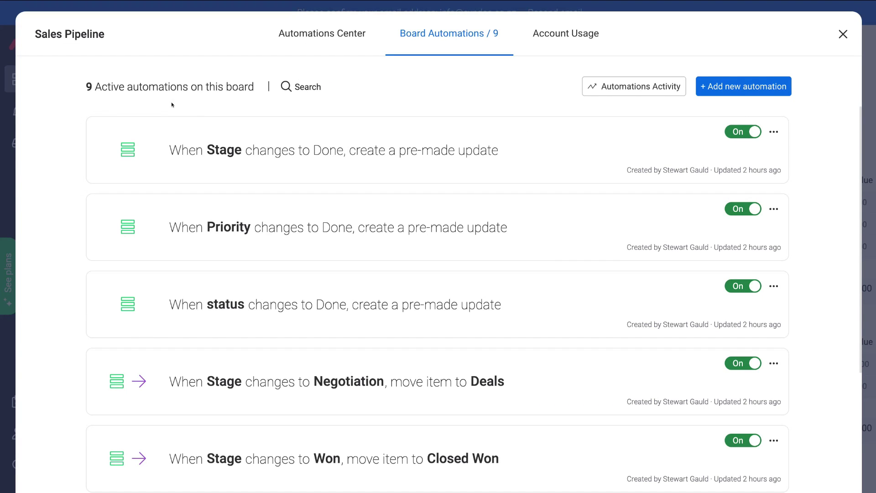
scroll(305, 180, "down", 2)
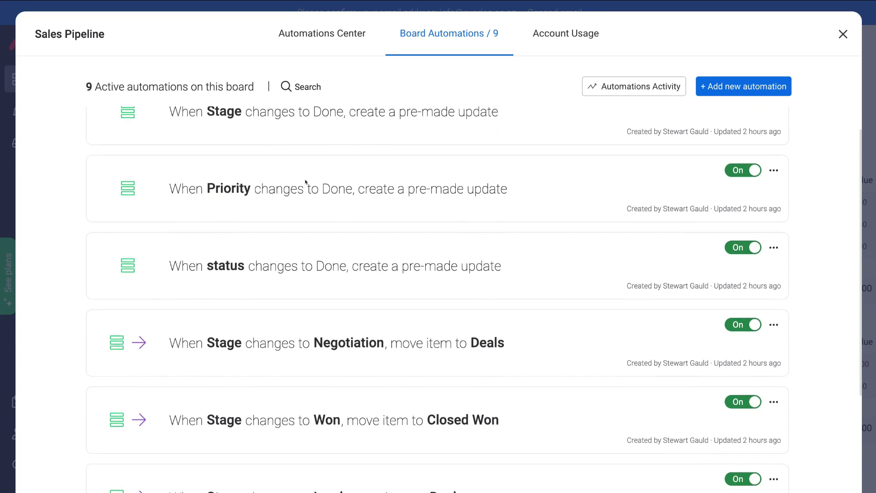
scroll(305, 181, "down", 5)
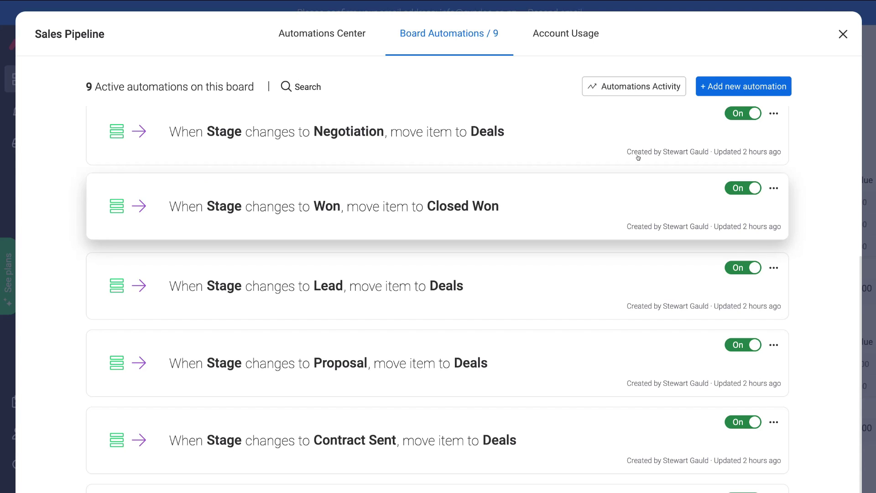
left_click(842, 34)
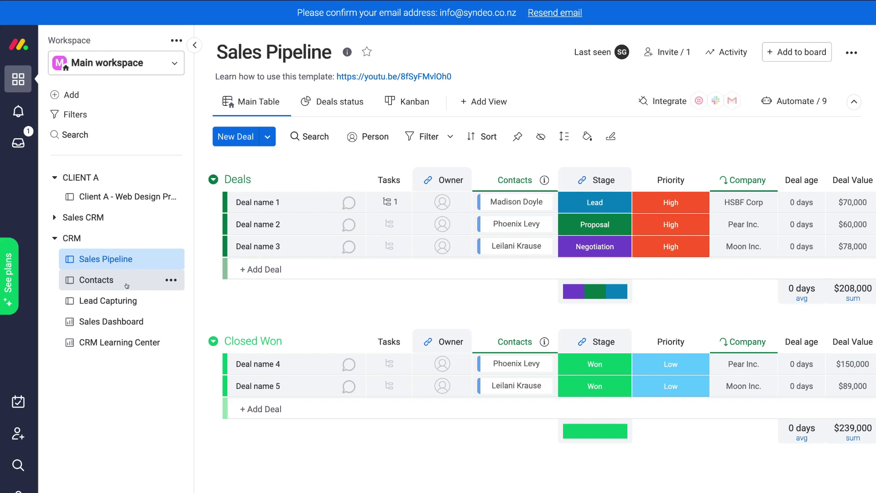
Open Lead Capturing, then the Sales Dashboard, and inspect the pie chart's Won slice
left_click(140, 297)
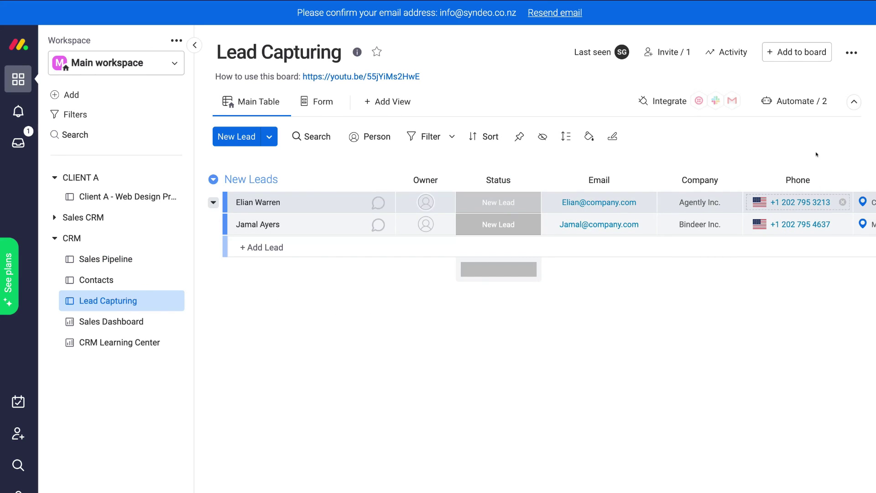
left_click(141, 322)
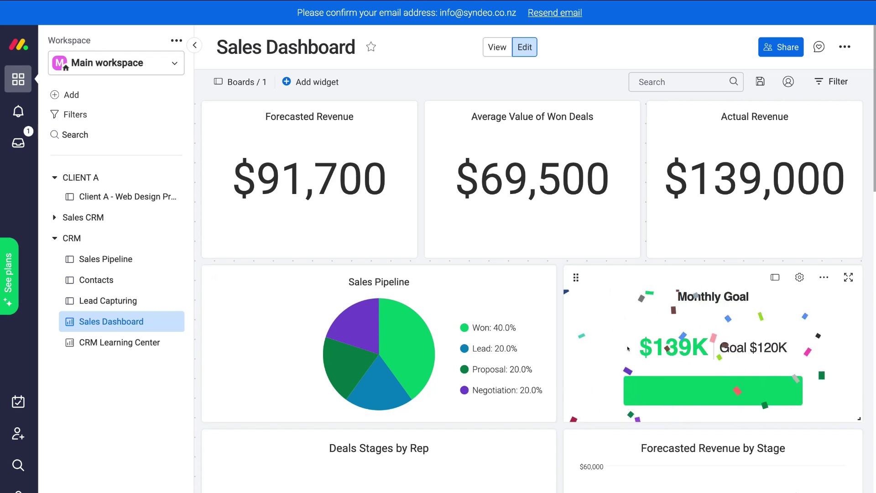
mouse_move(402, 352)
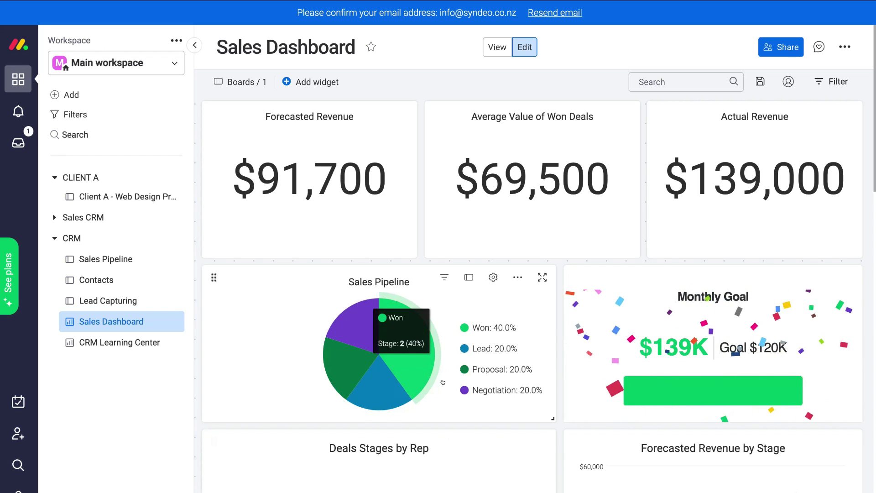